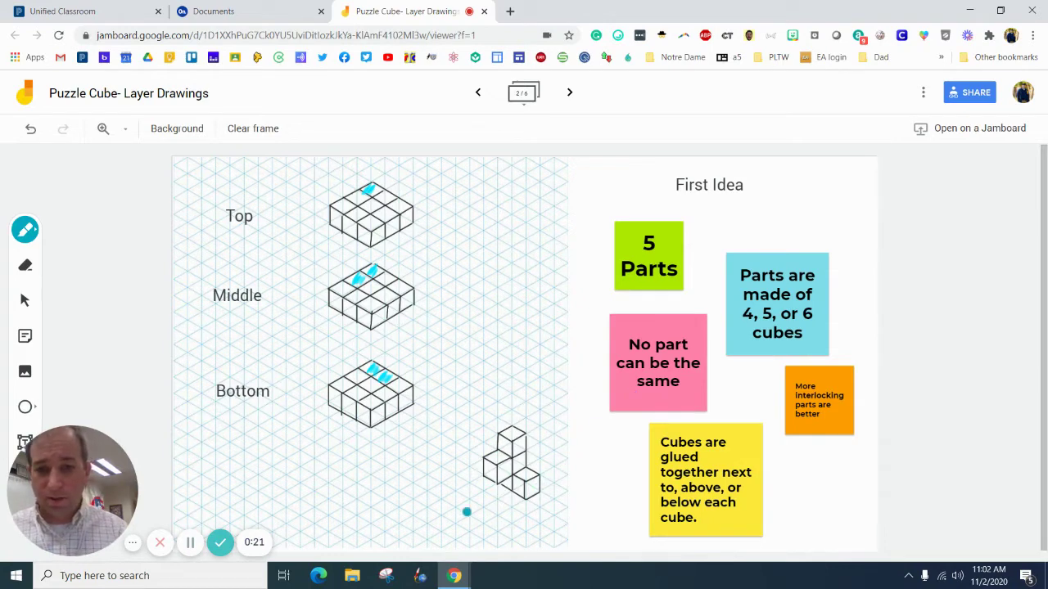
- Draw a blue pen circle around the small stacked-cube part beside the Top, Middle and Bottom layer sketches
mouse_move(549, 419)
left_mouse_down()
mouse_move(526, 529)
mouse_move(454, 479)
mouse_move(563, 424)
left_mouse_up()
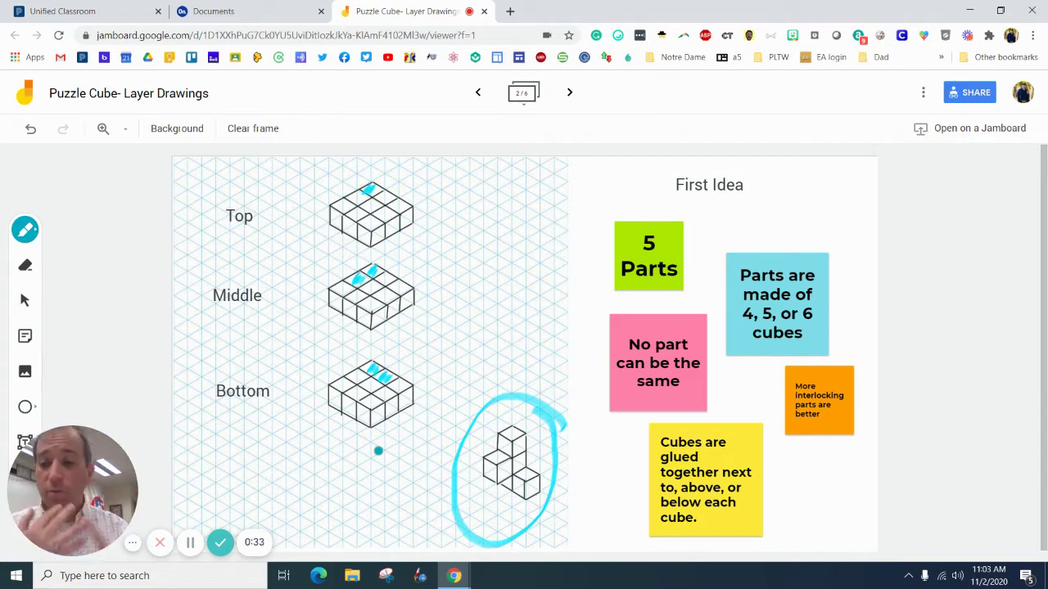
left_click(247, 14)
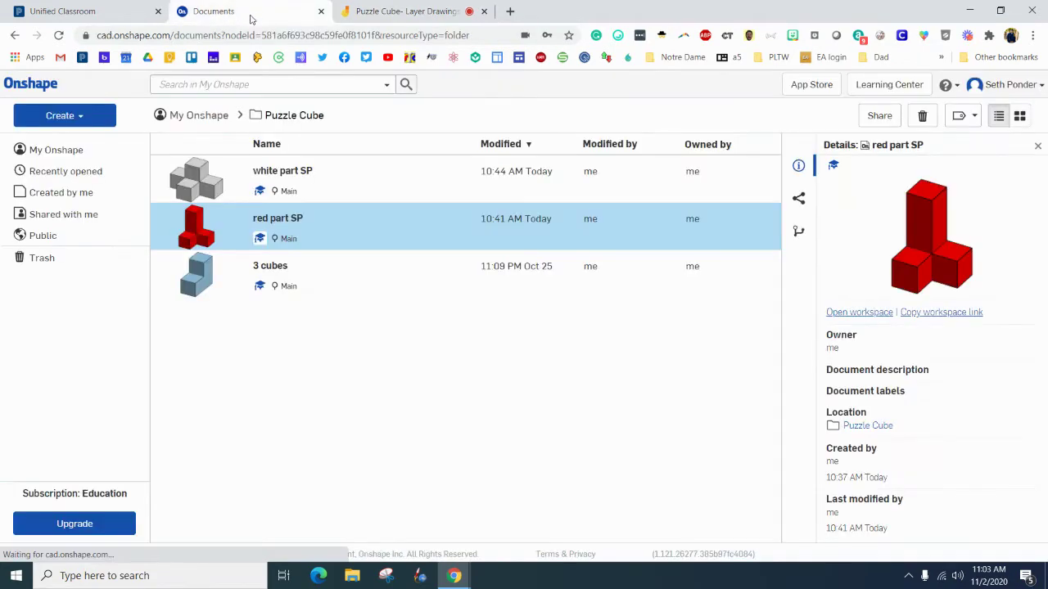
left_click(208, 120)
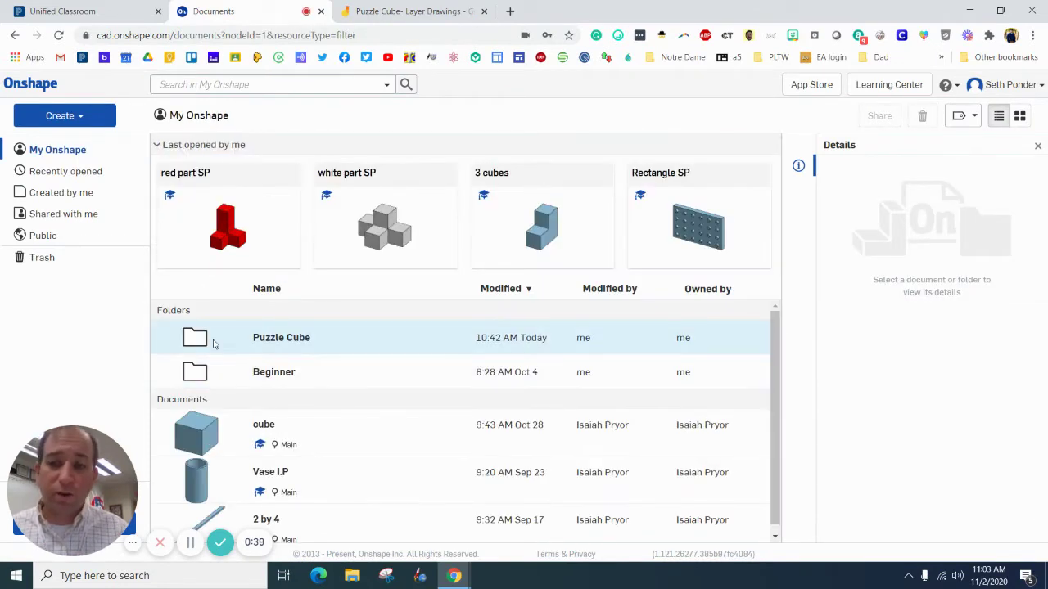
left_click(66, 117)
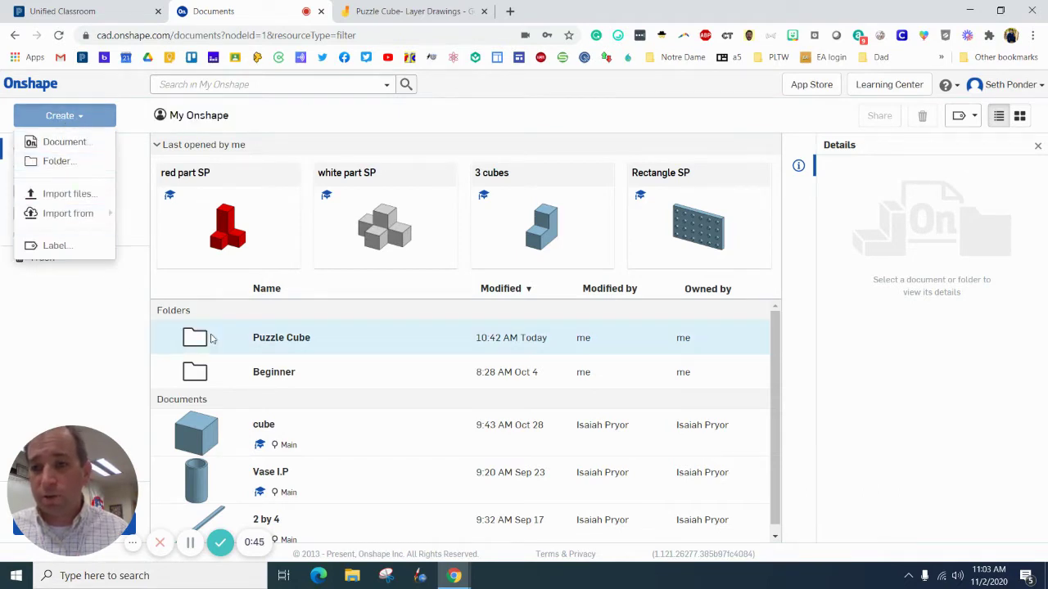
left_click(255, 344)
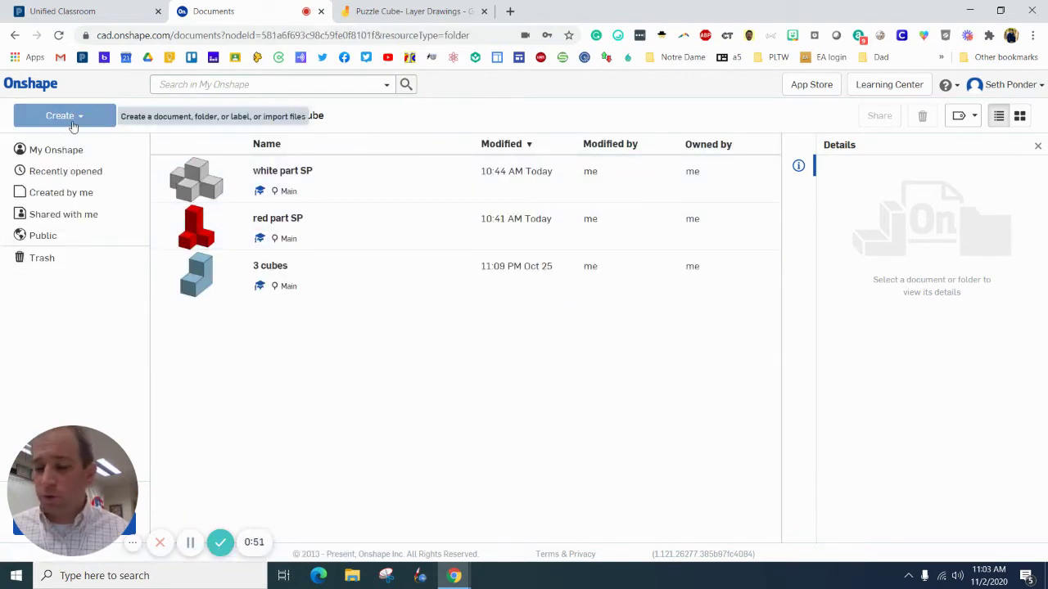
left_click(406, 11)
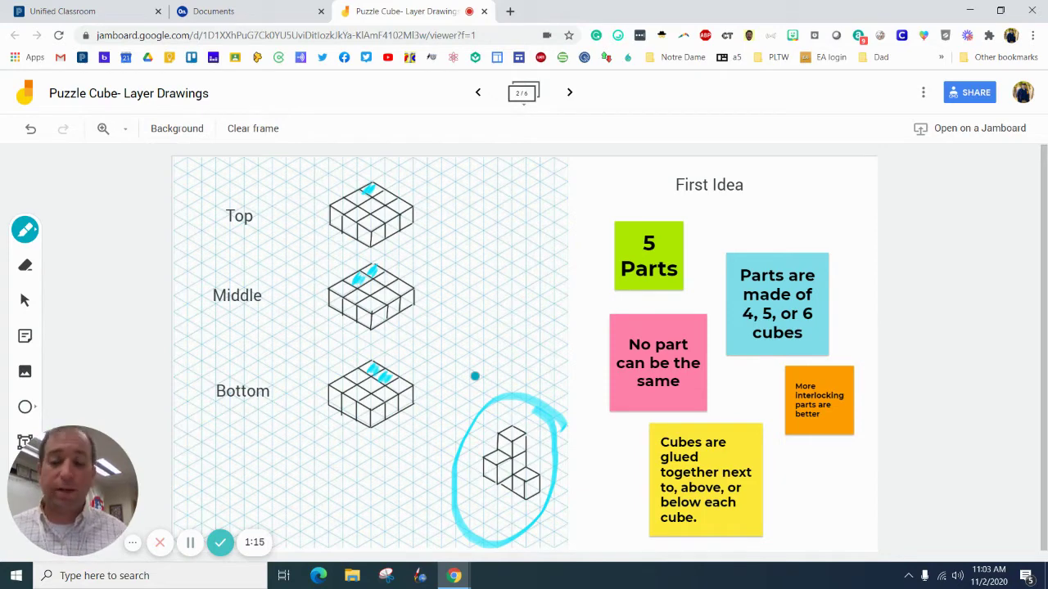
left_click(263, 11)
- Create the 'blue part SP' document, check the Jamboard drawings, and return to its Part Studio
left_click(82, 117)
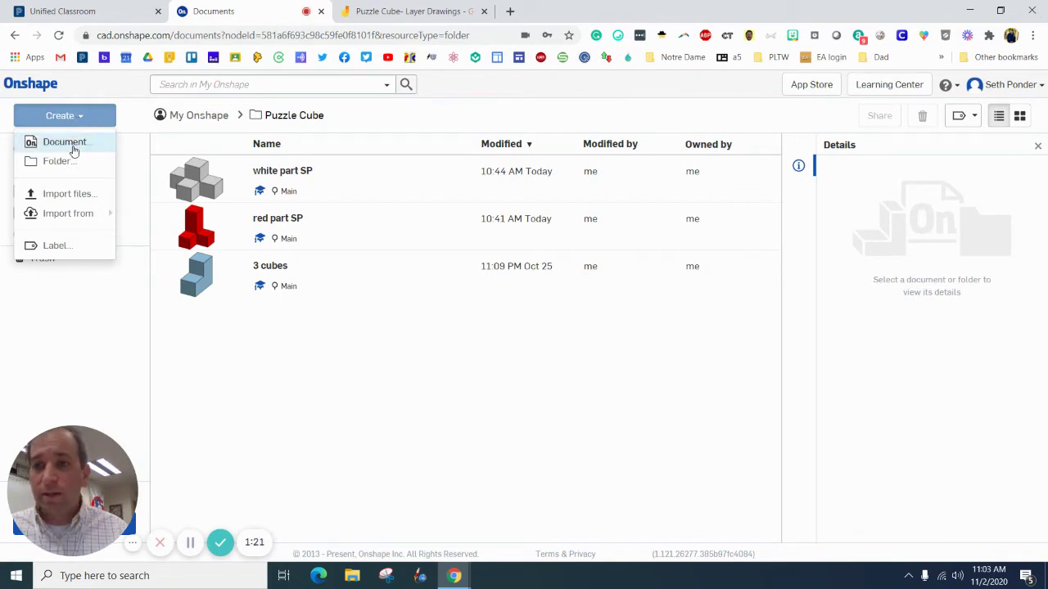
left_click(70, 143)
type("blue")
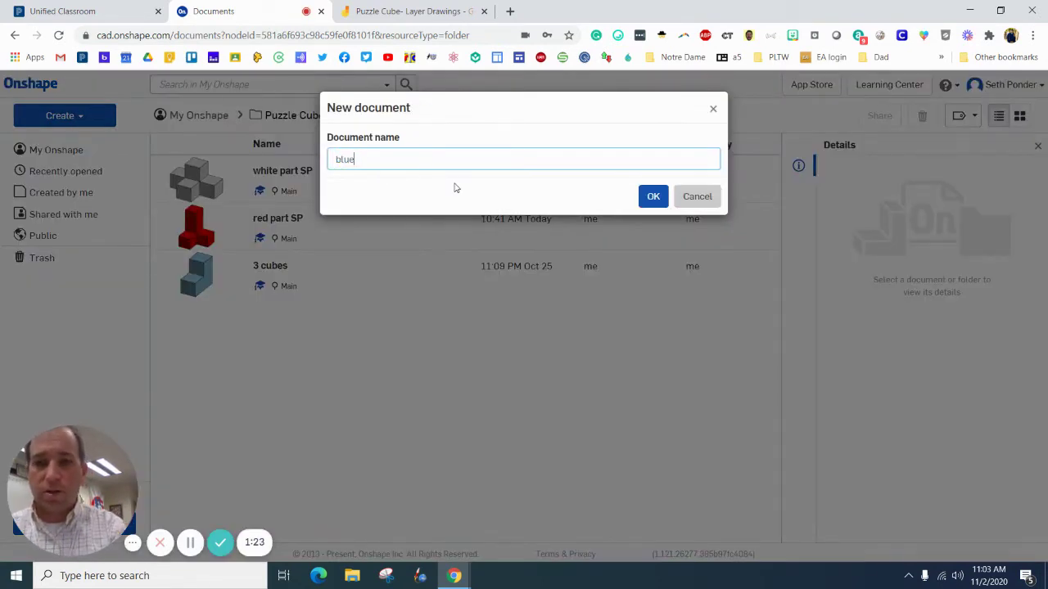
type(" part sP")
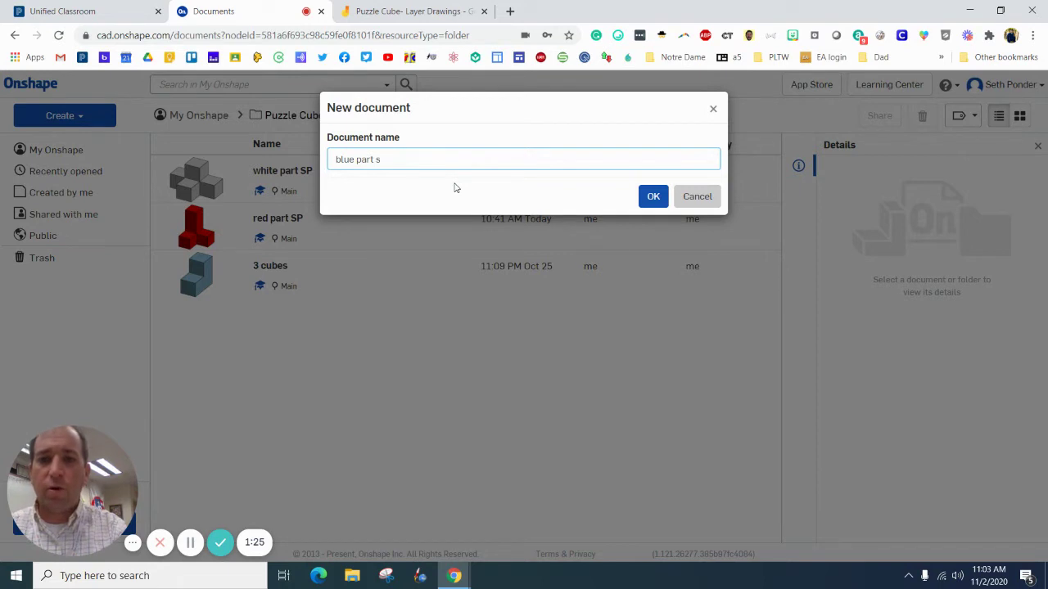
left_click(654, 197)
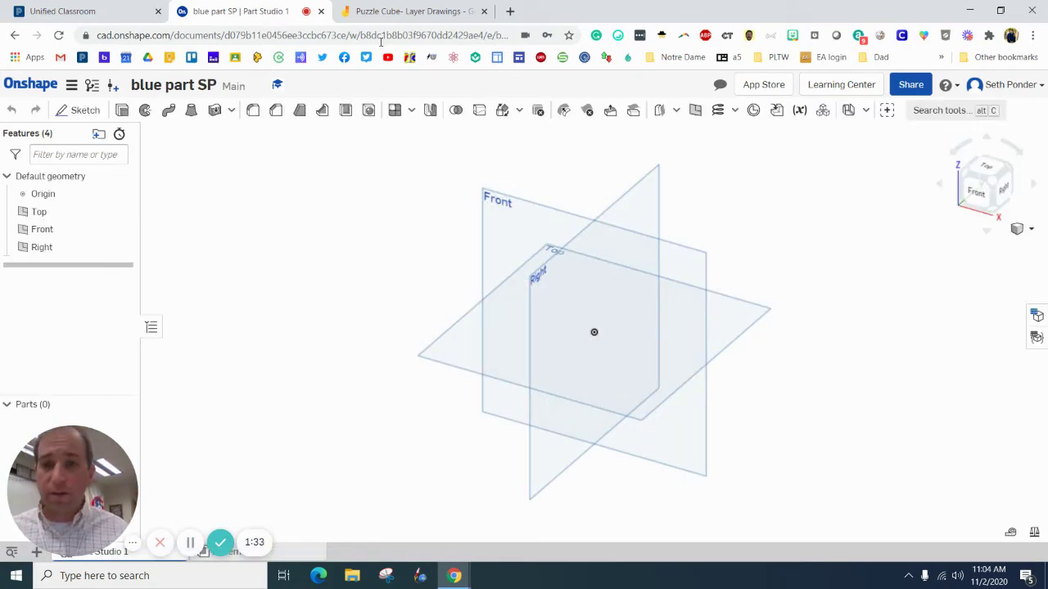
left_click(372, 11)
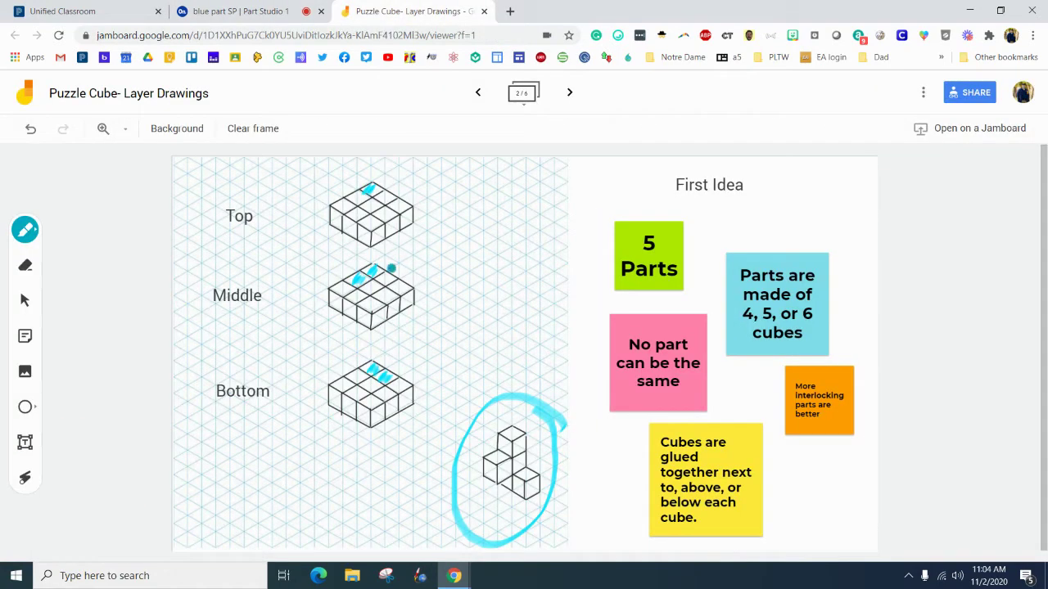
left_click(267, 18)
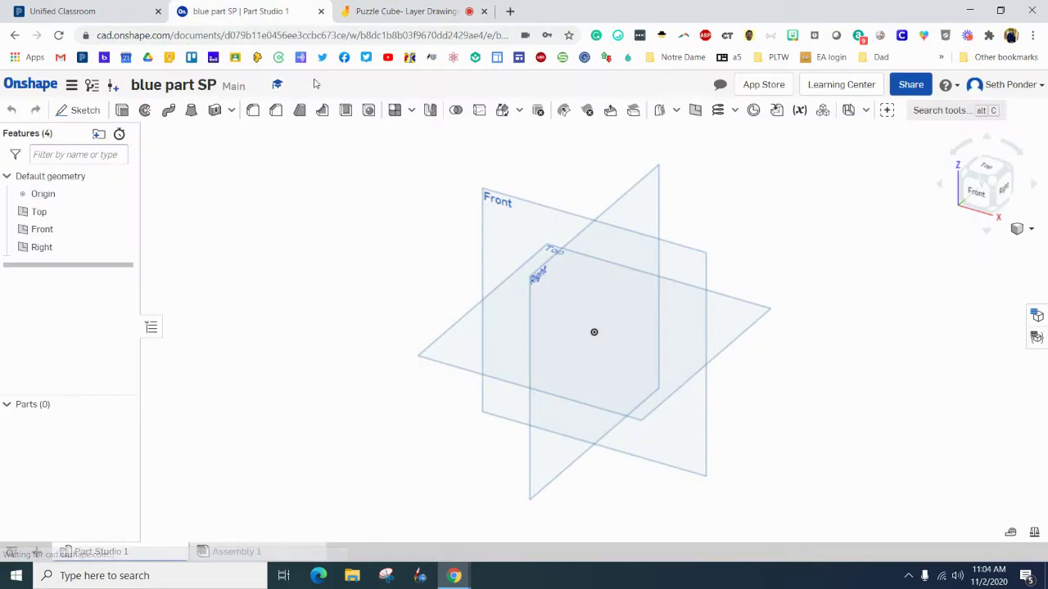
- Turn off visibility of the Top and Right planes in the Features list
left_click(123, 212)
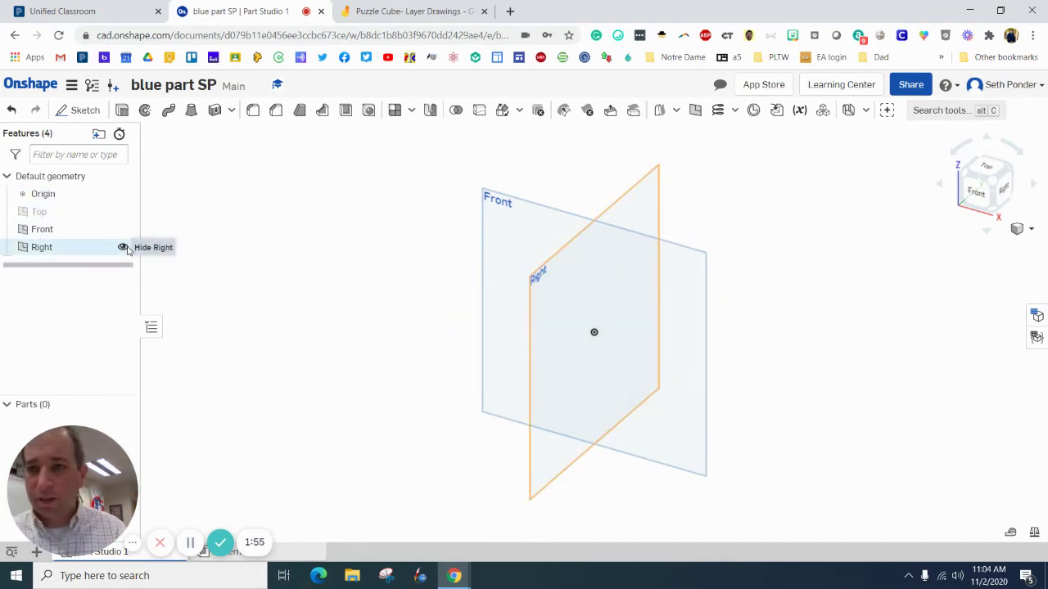
left_click(122, 247)
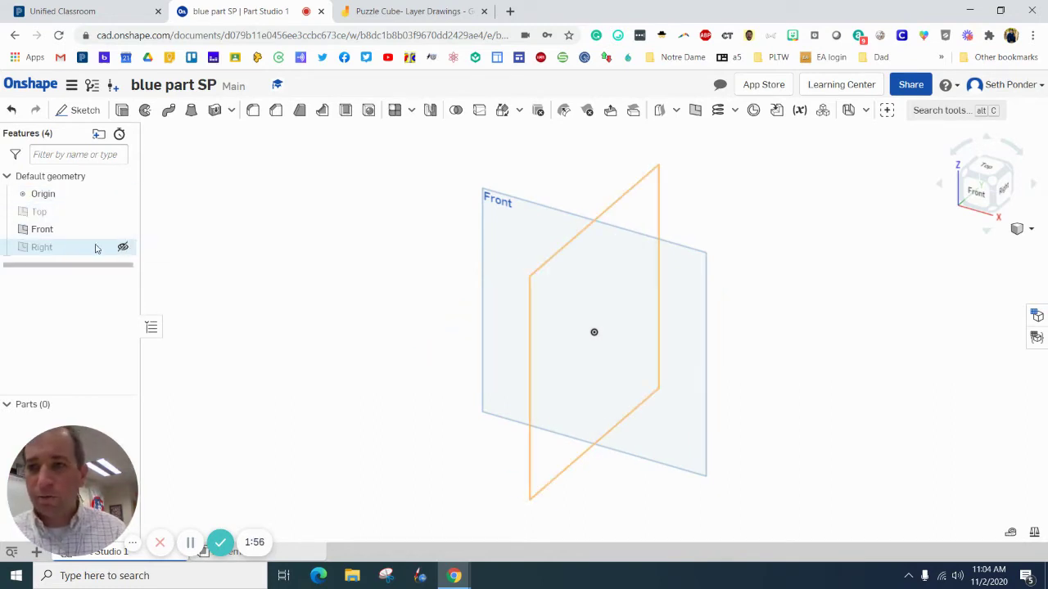
- Start Sketch 1 on the Front plane and draw the L-shaped outline from the origin with lines
left_click(79, 110)
left_click(527, 284)
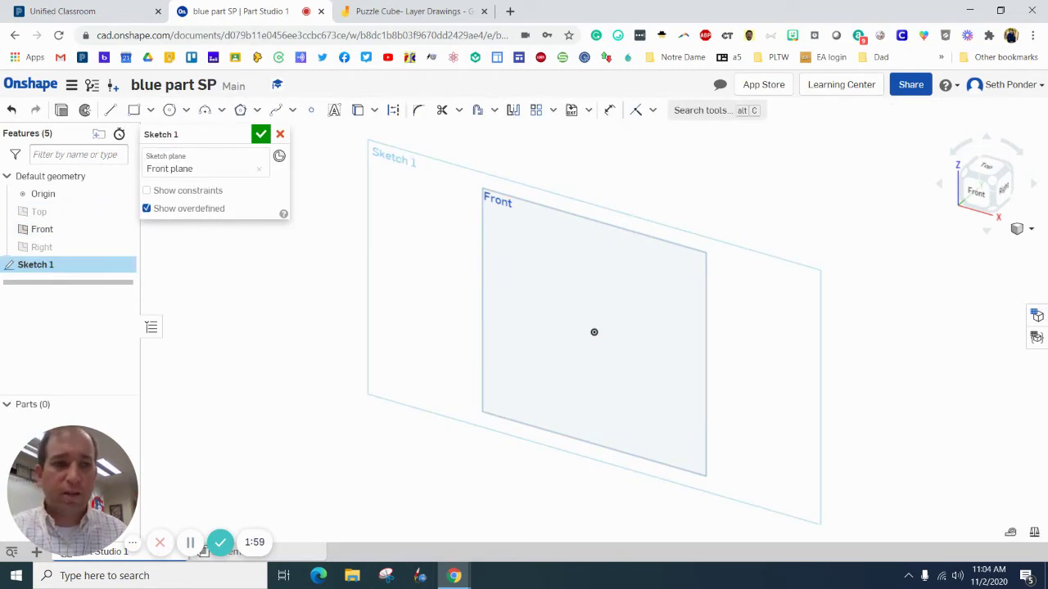
left_click(976, 191)
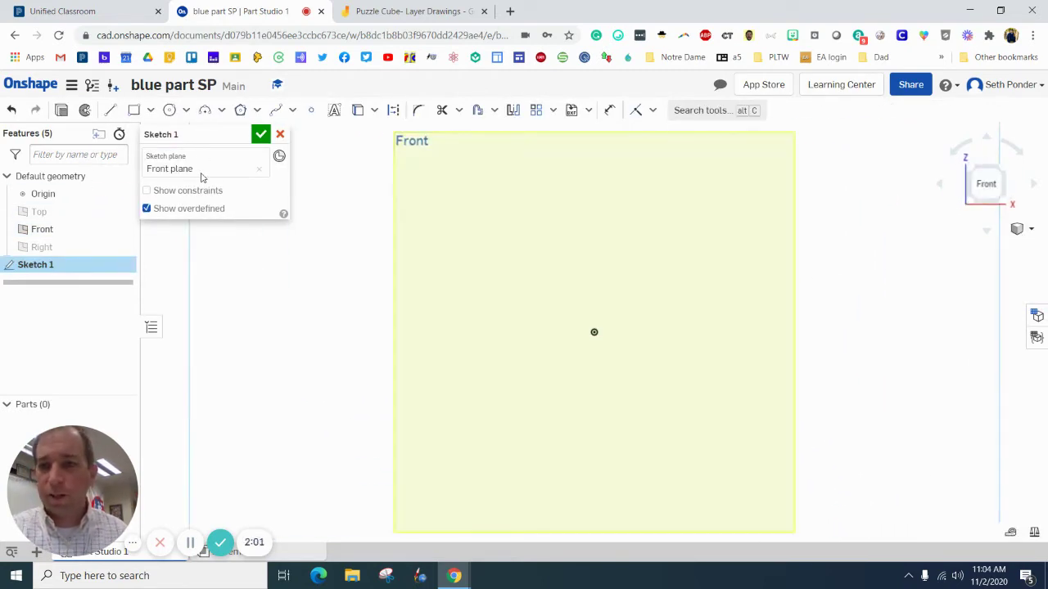
left_click(110, 110)
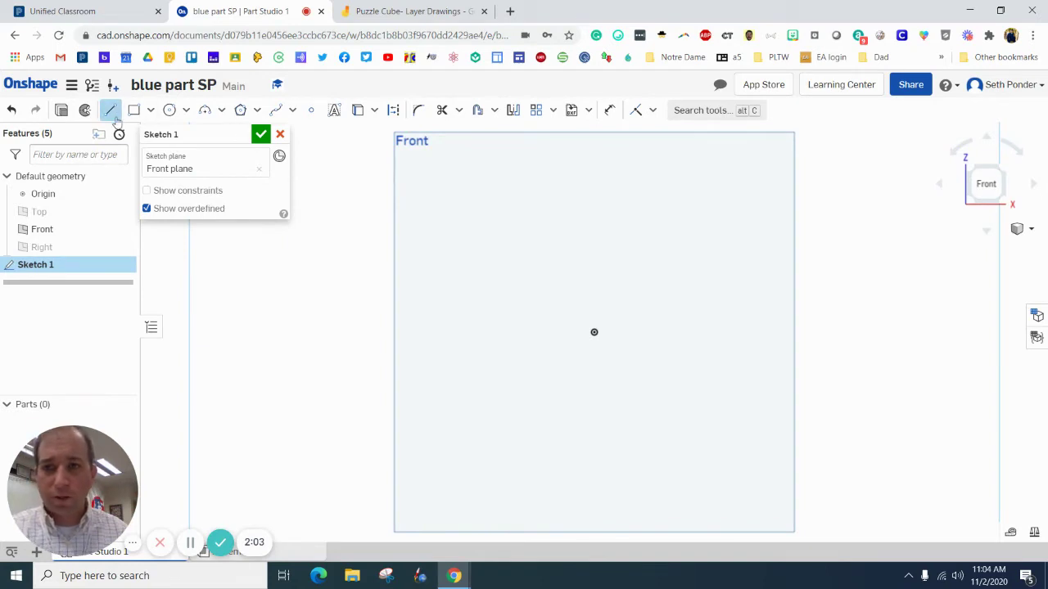
left_click(595, 332)
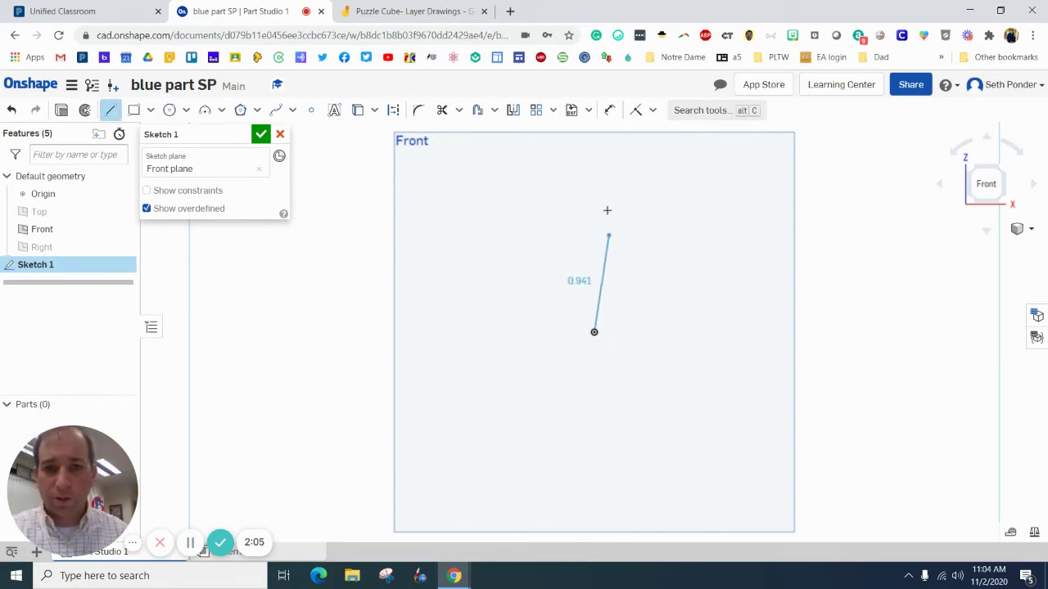
left_click(593, 165)
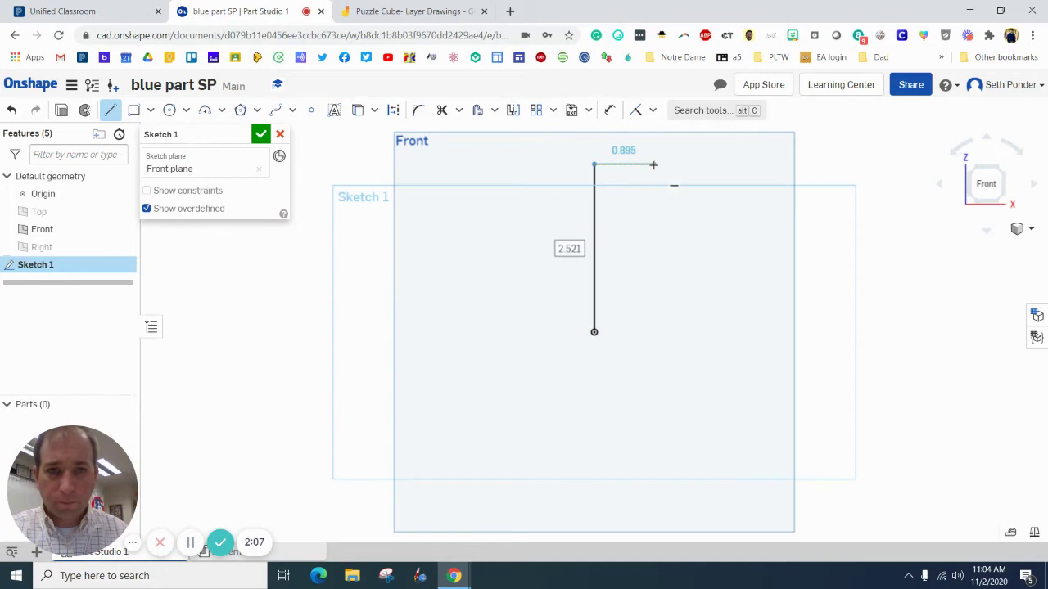
left_click(654, 164)
left_click(654, 265)
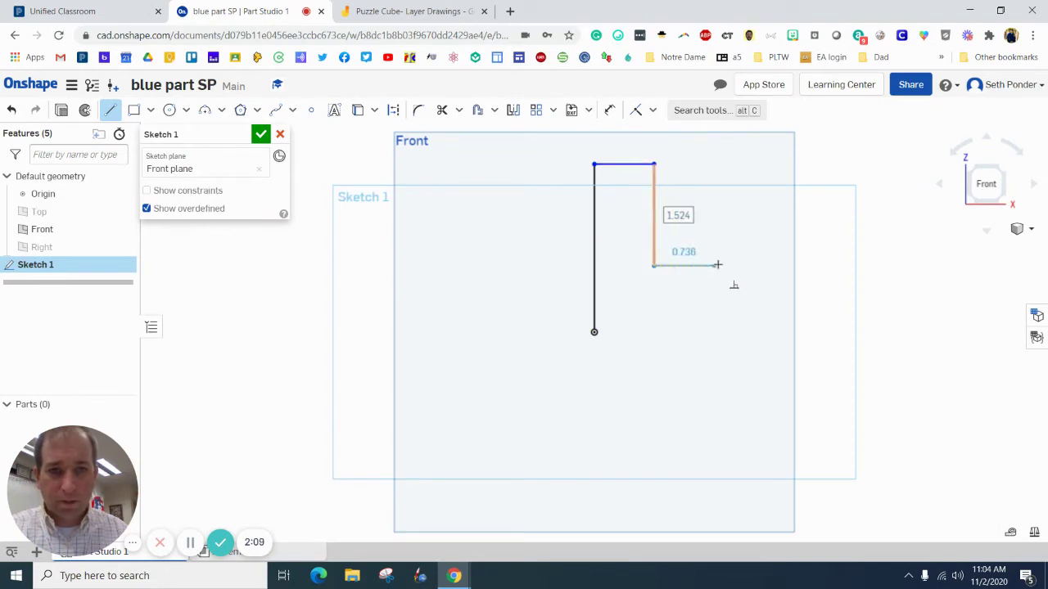
left_click(720, 265)
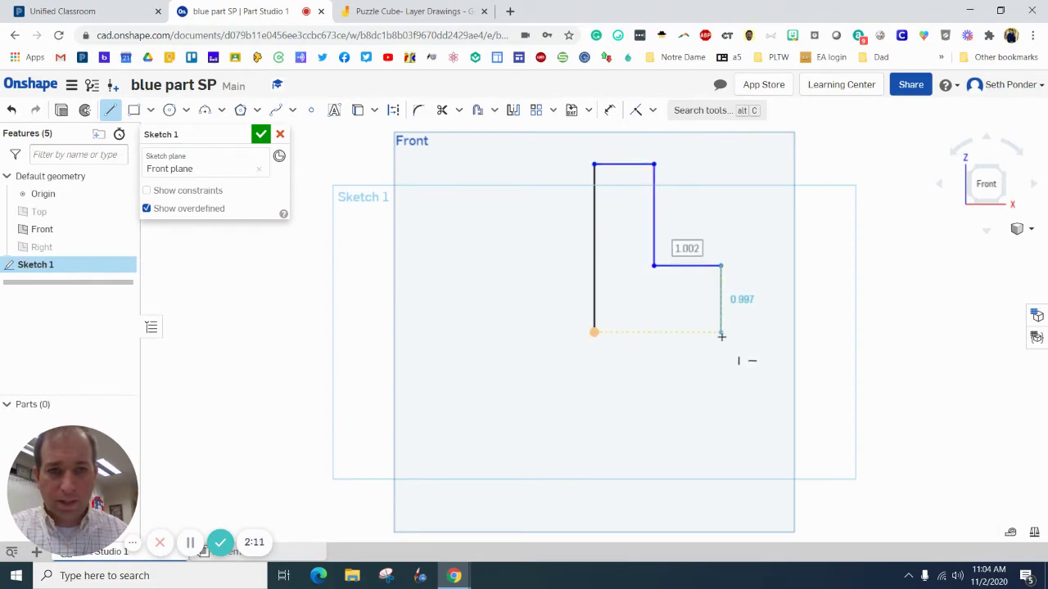
left_click(721, 333)
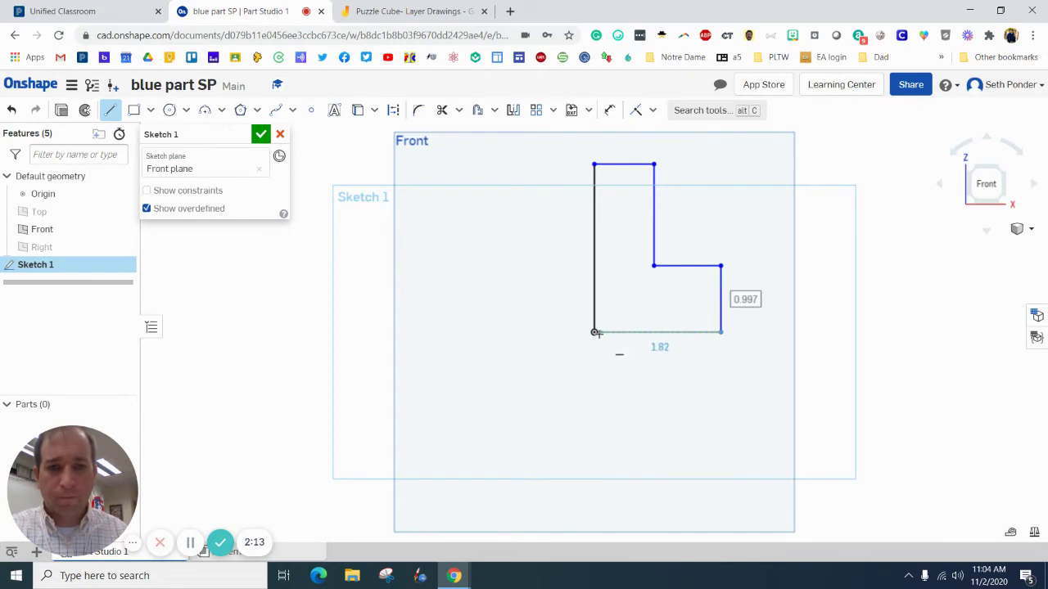
left_click(595, 332)
- Close the L profile with a line along its bottom edge, then zoom back out
scroll(610, 360, "up", 3)
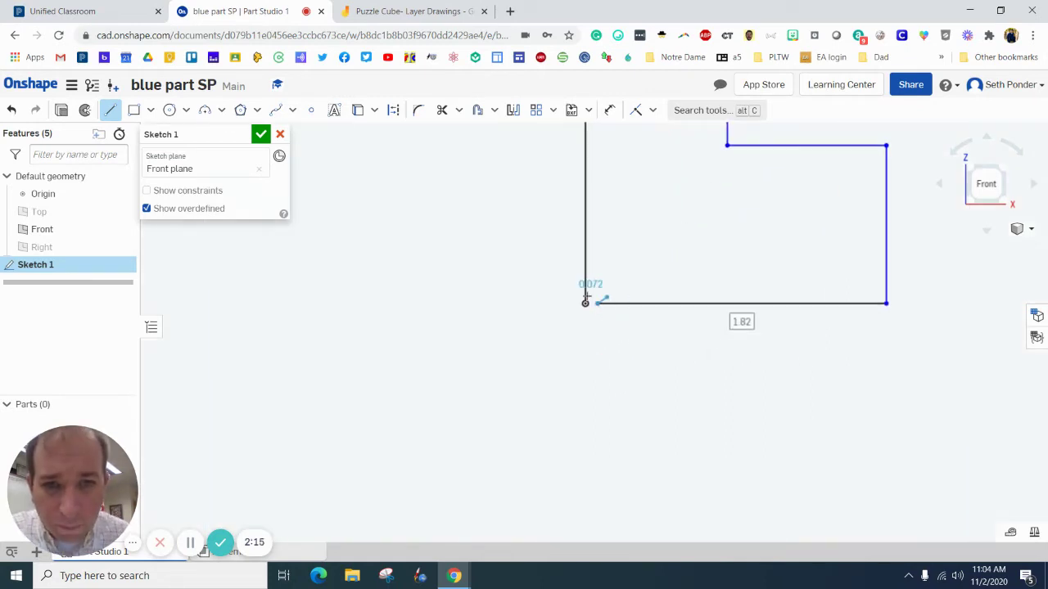
key("Escape")
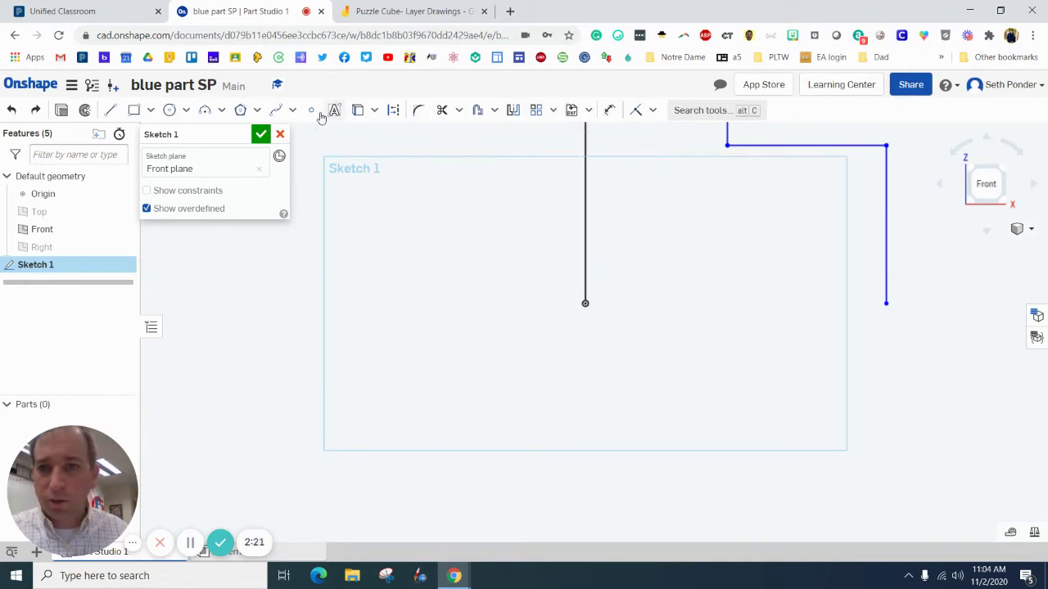
left_click(110, 110)
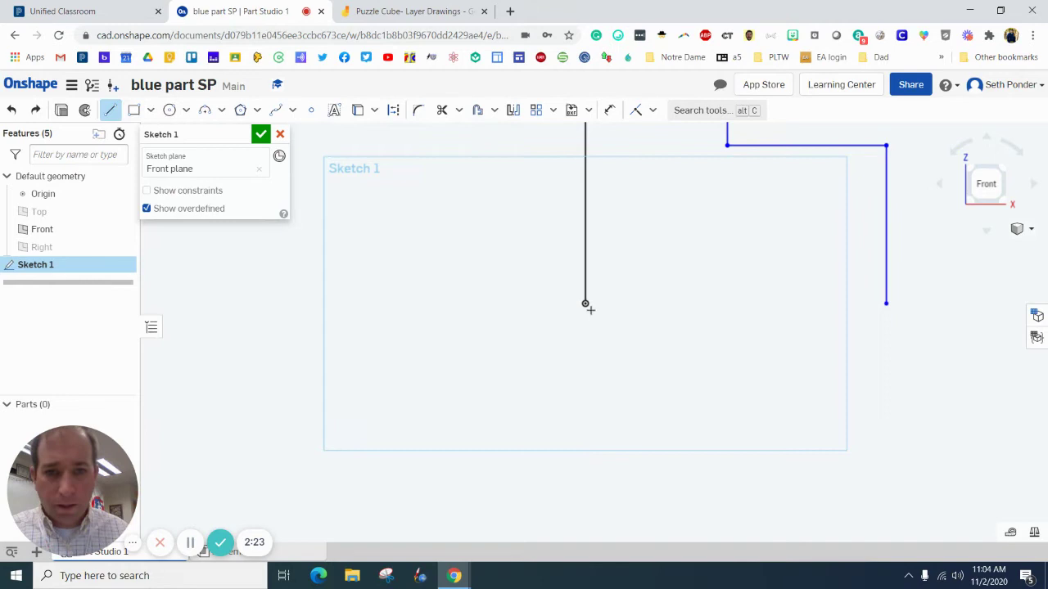
left_click(584, 303)
left_click(886, 303)
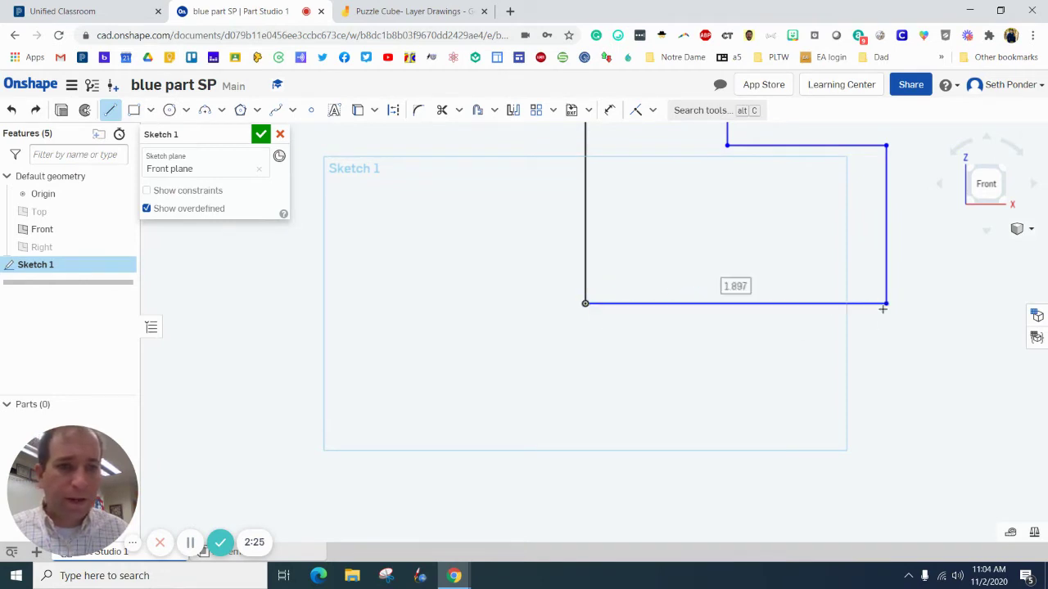
scroll(633, 434, "down", 3)
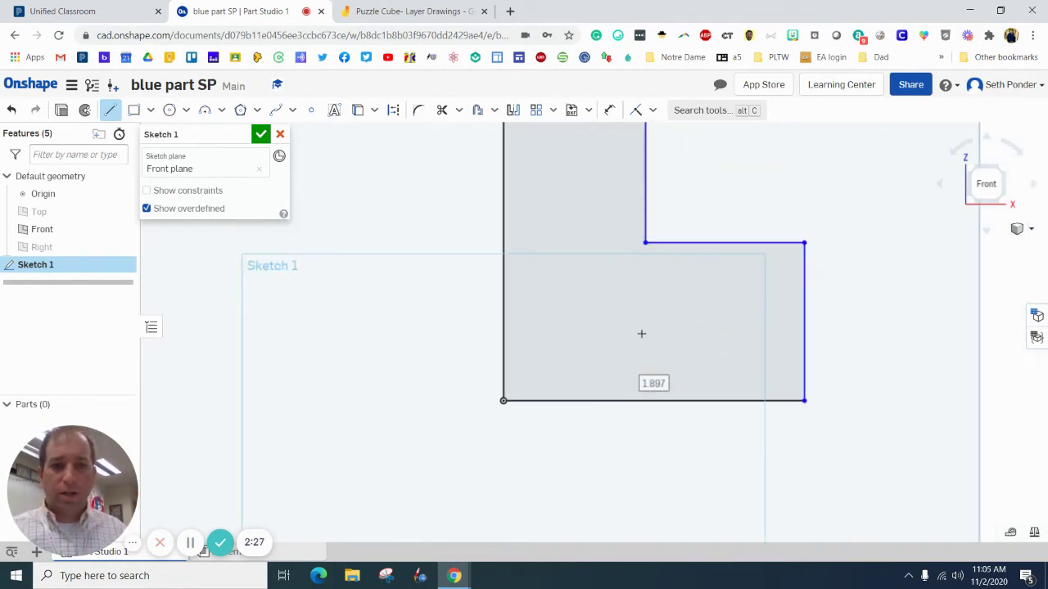
scroll(643, 332, "down", 1)
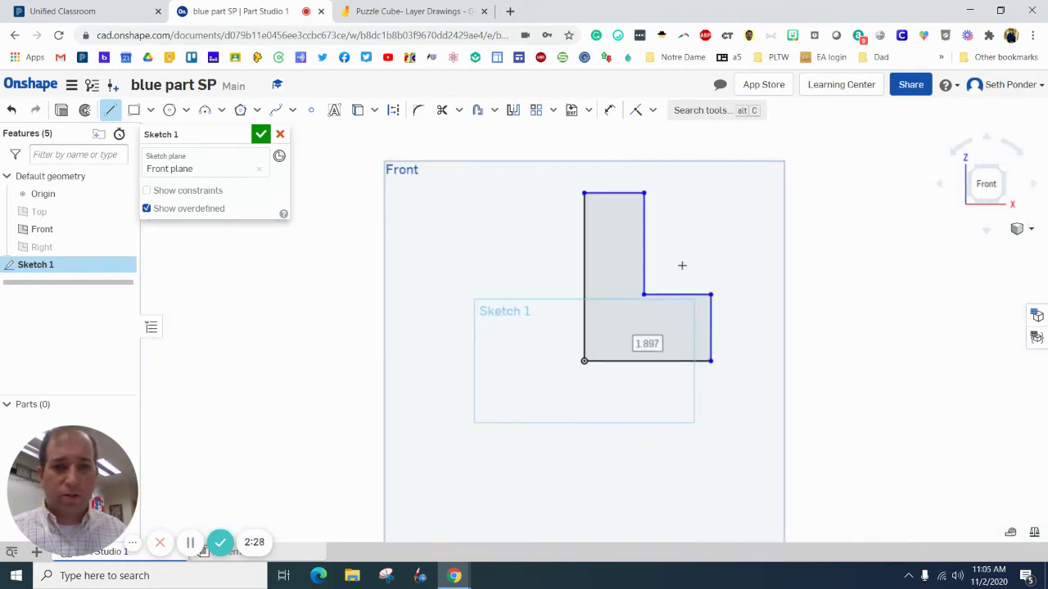
- Constrain the L's left and bottom edges to be perpendicular
left_click(653, 112)
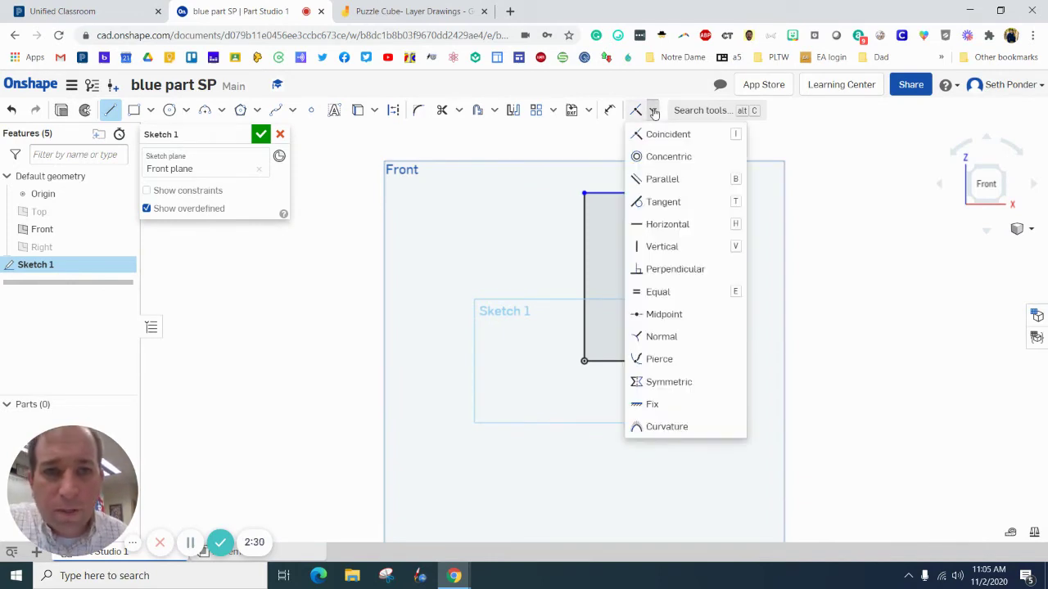
left_click(677, 271)
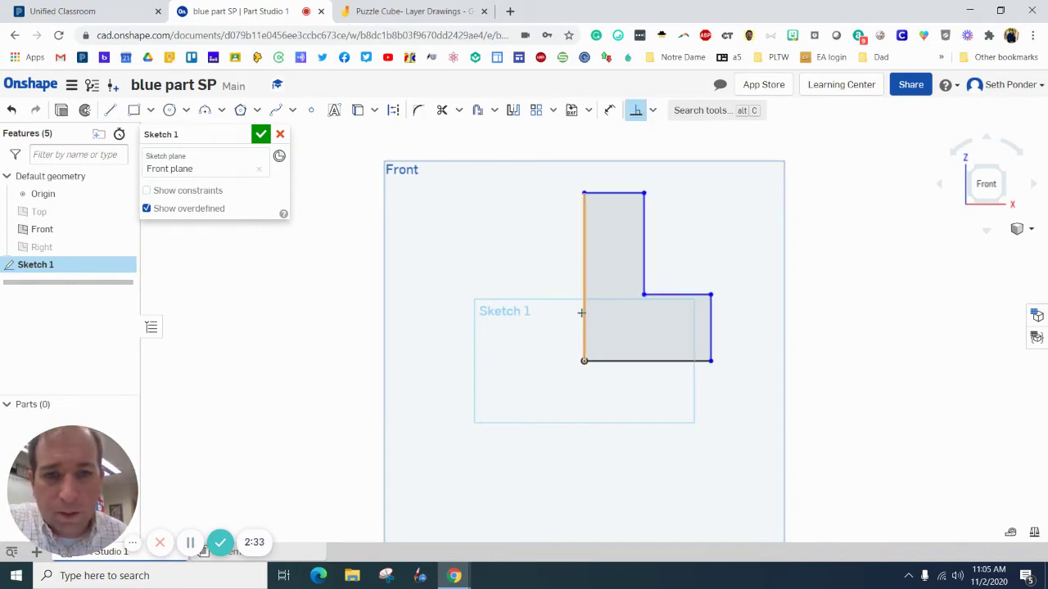
left_click(594, 339)
left_click(608, 361)
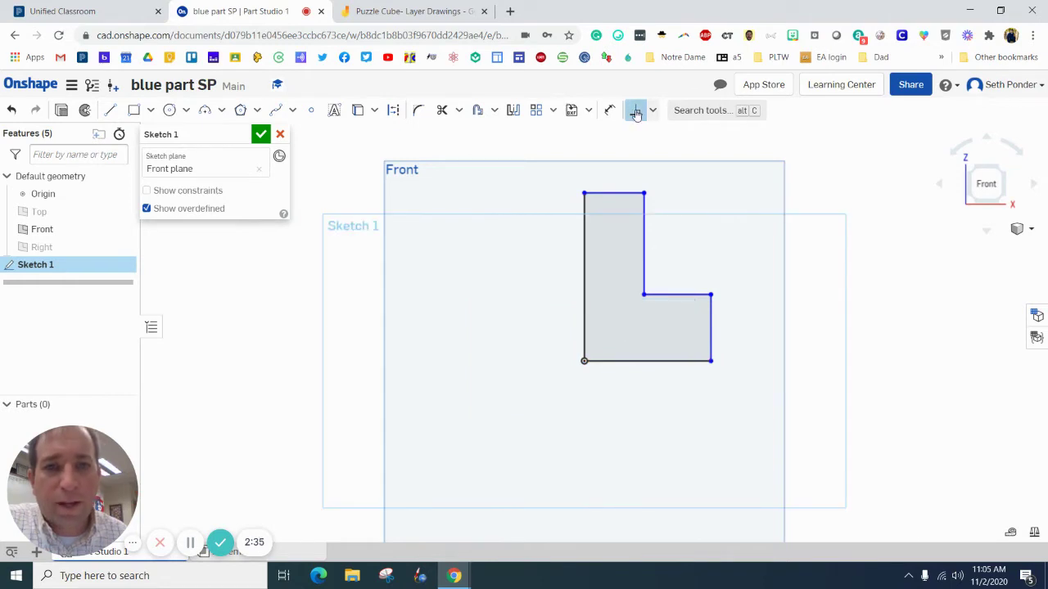
- Make the top, right and step edges equal in length
left_click(652, 112)
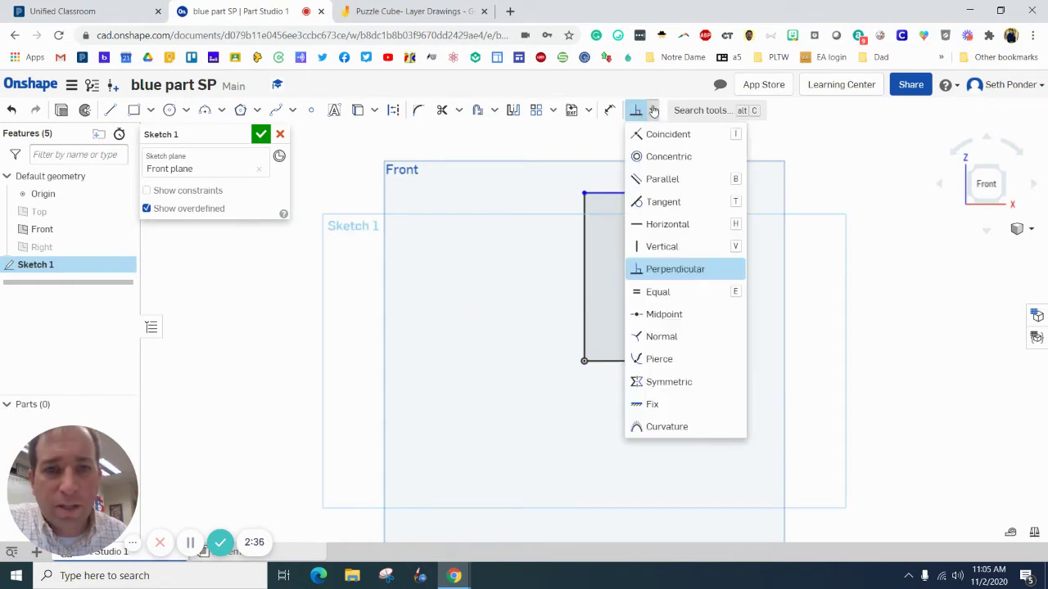
left_click(658, 292)
left_click(614, 193)
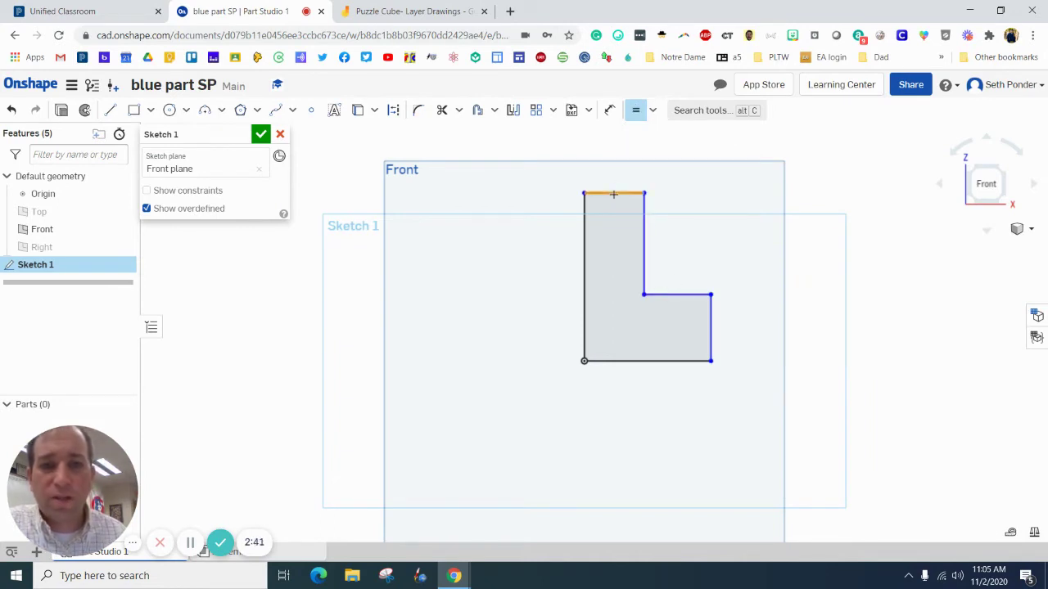
left_click(709, 323)
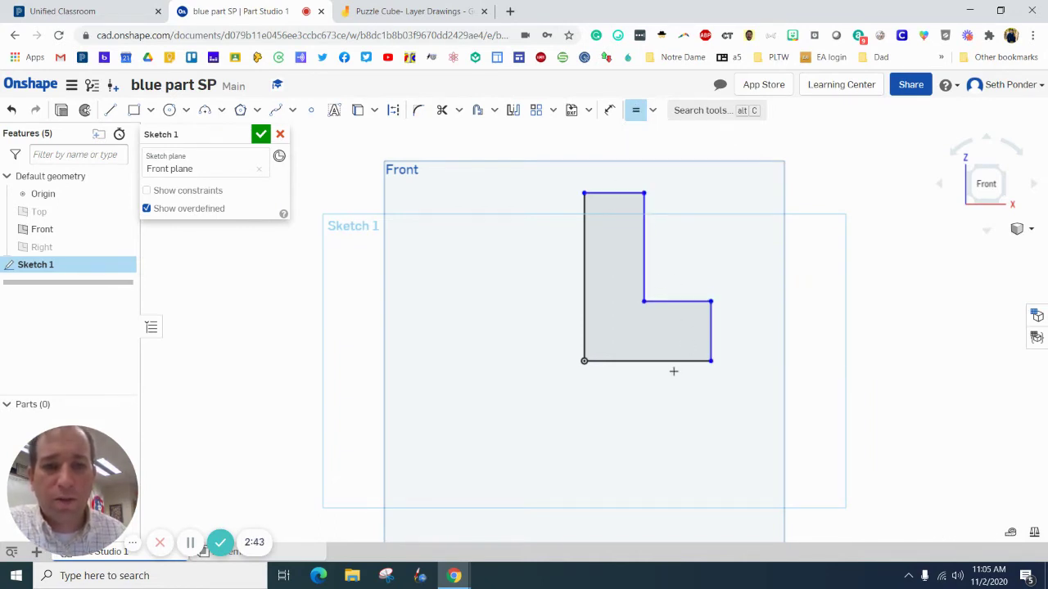
left_click(710, 334)
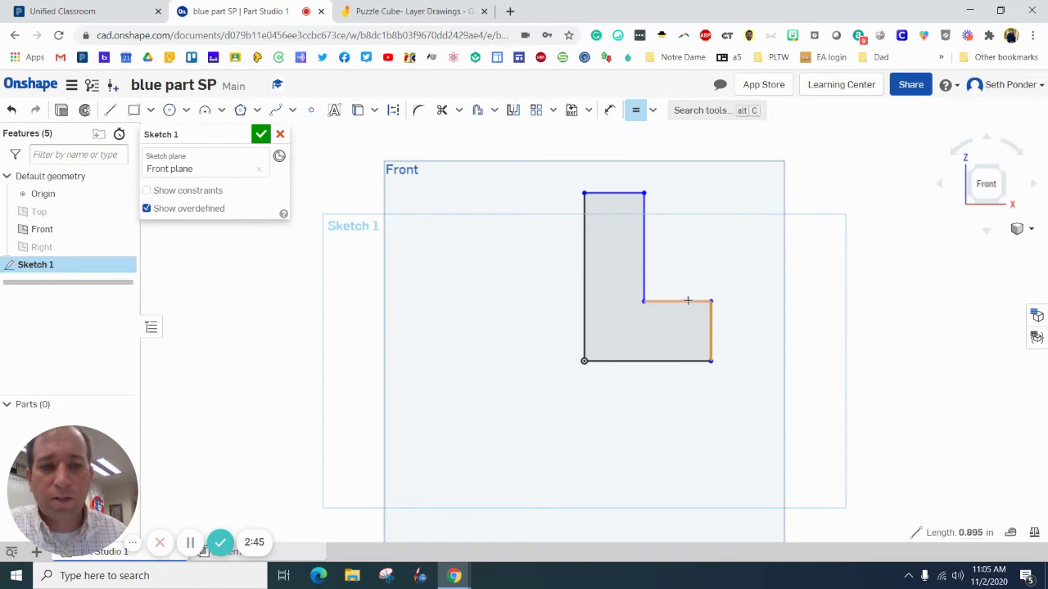
left_click(683, 302)
- Dimension the top edge 0.75 and the overall height .75*3 (2.25)
left_click(611, 110)
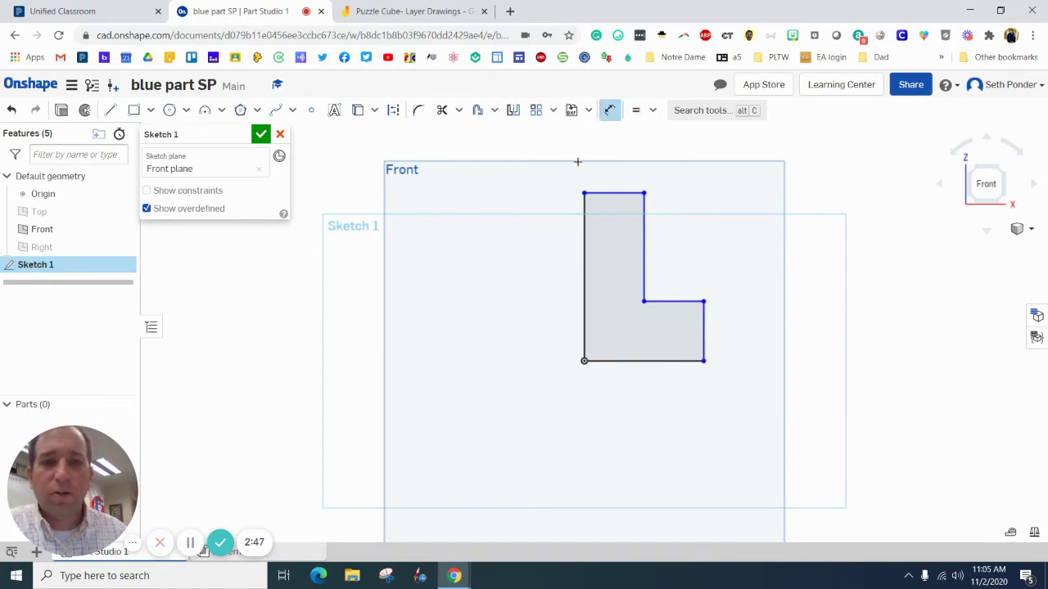
left_click(592, 193)
left_click(612, 158)
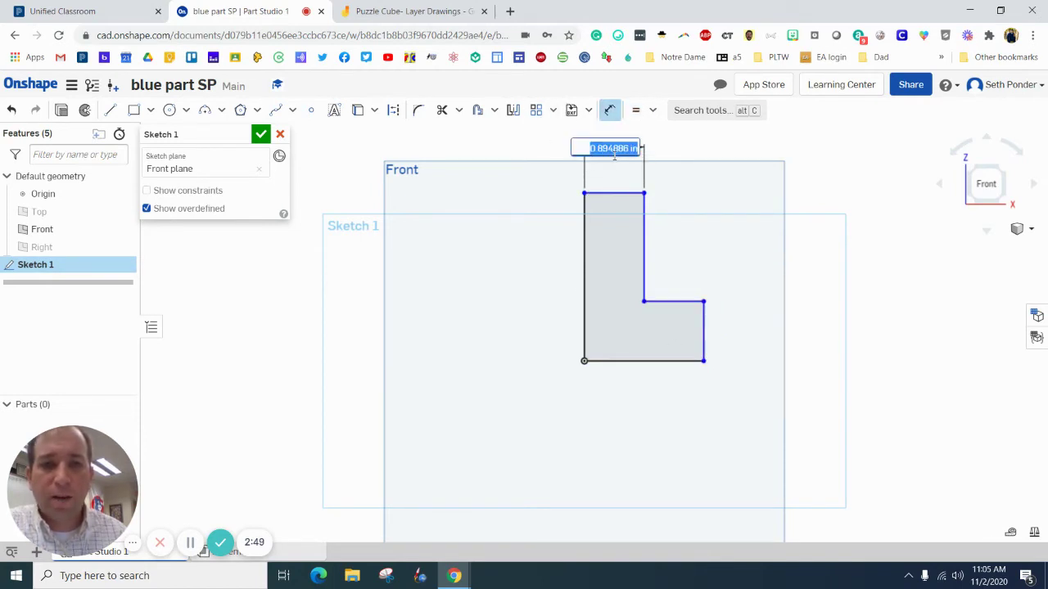
key("BackSpace")
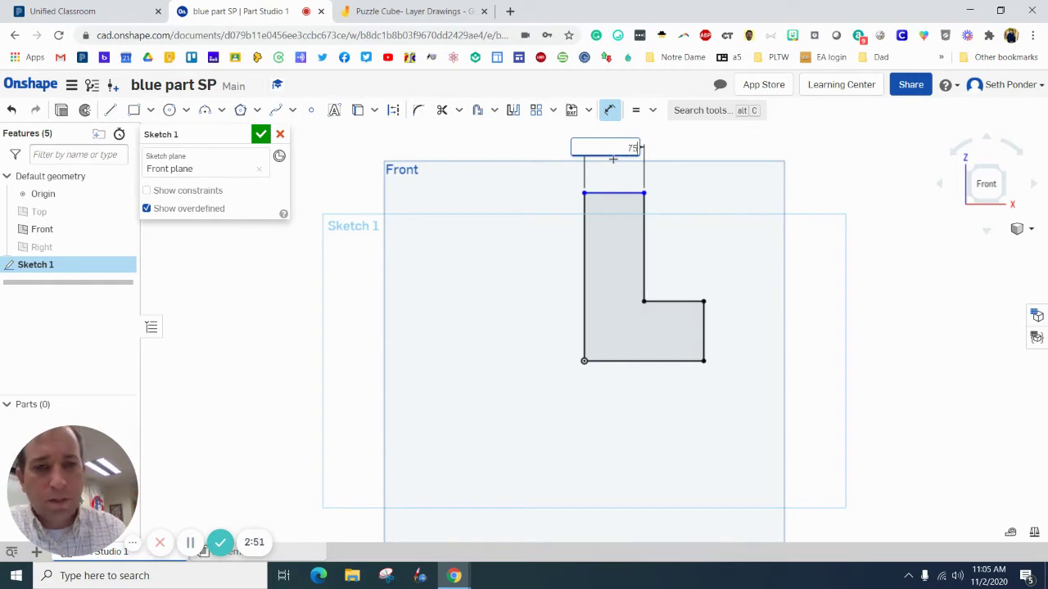
type(".75")
key("Return")
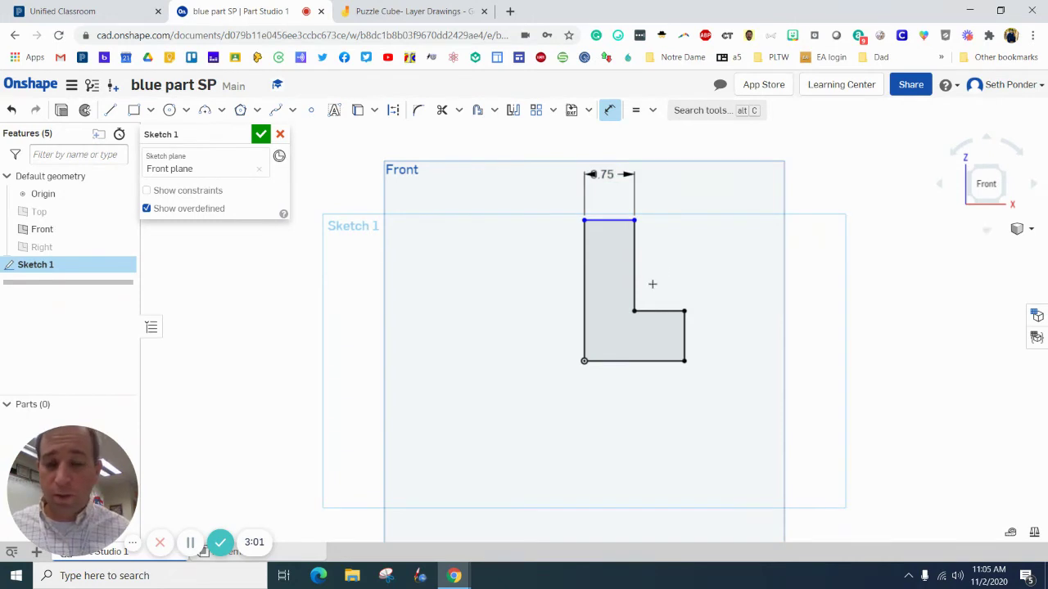
left_click(583, 245)
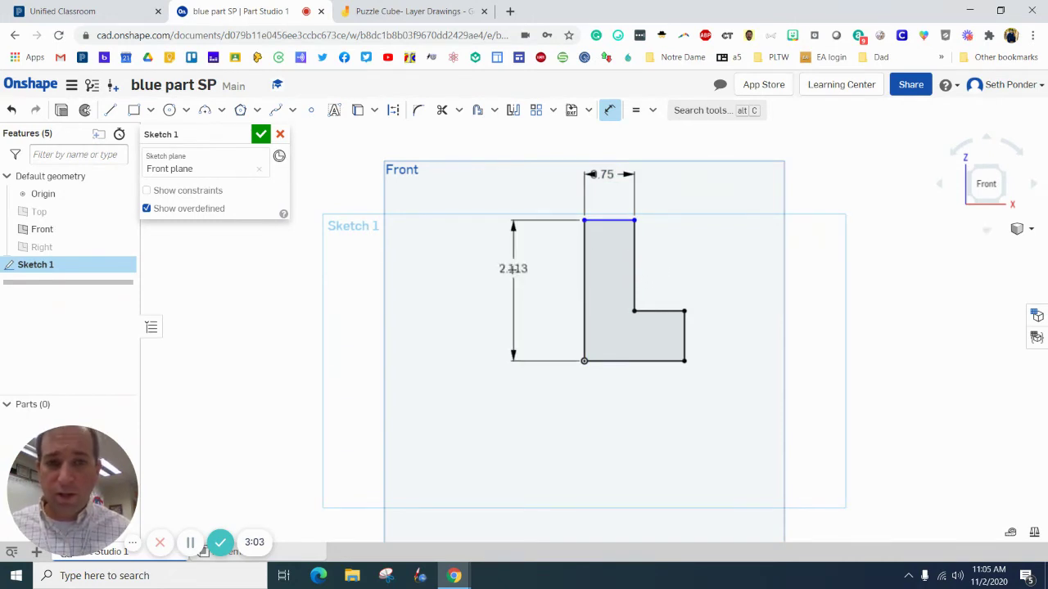
left_click(534, 281)
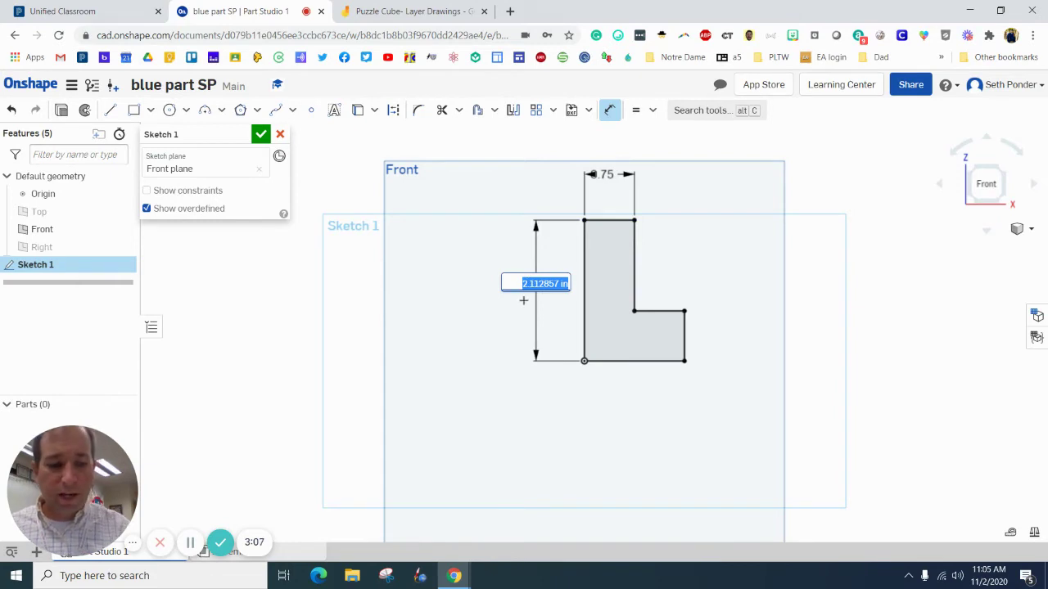
key("BackSpace")
type(".75*3")
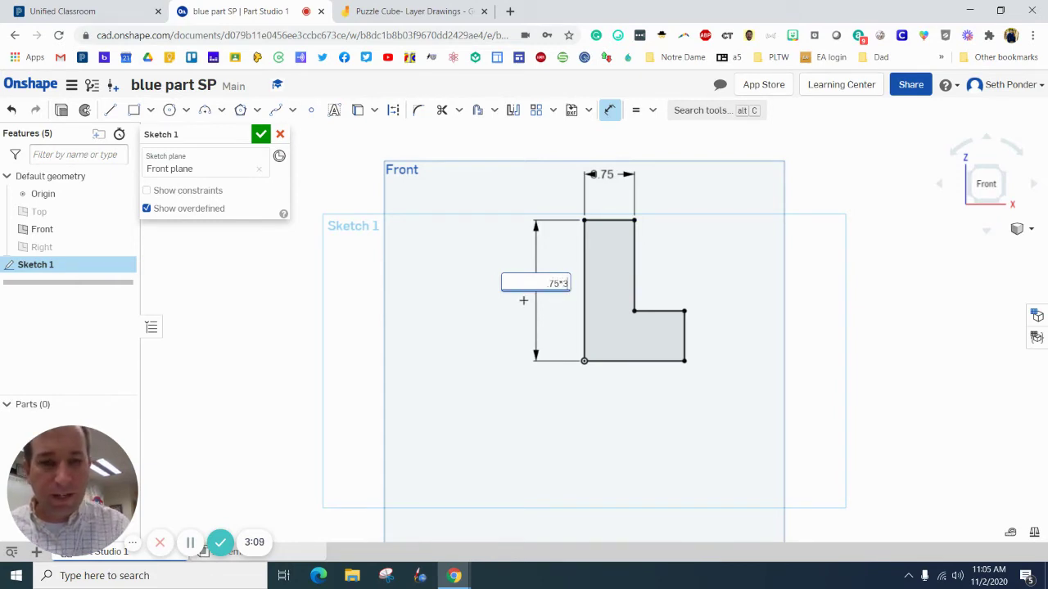
key("Return")
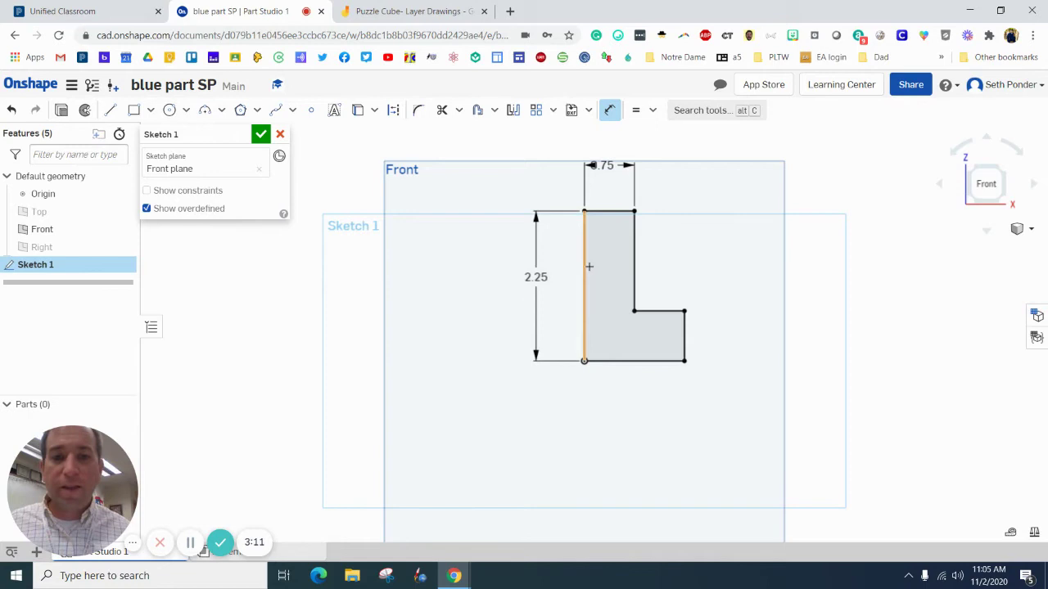
- Add the 1.5 inner height, 0.75 step width and 0.75 right-edge height dimensions
left_click(634, 251)
left_click(659, 254)
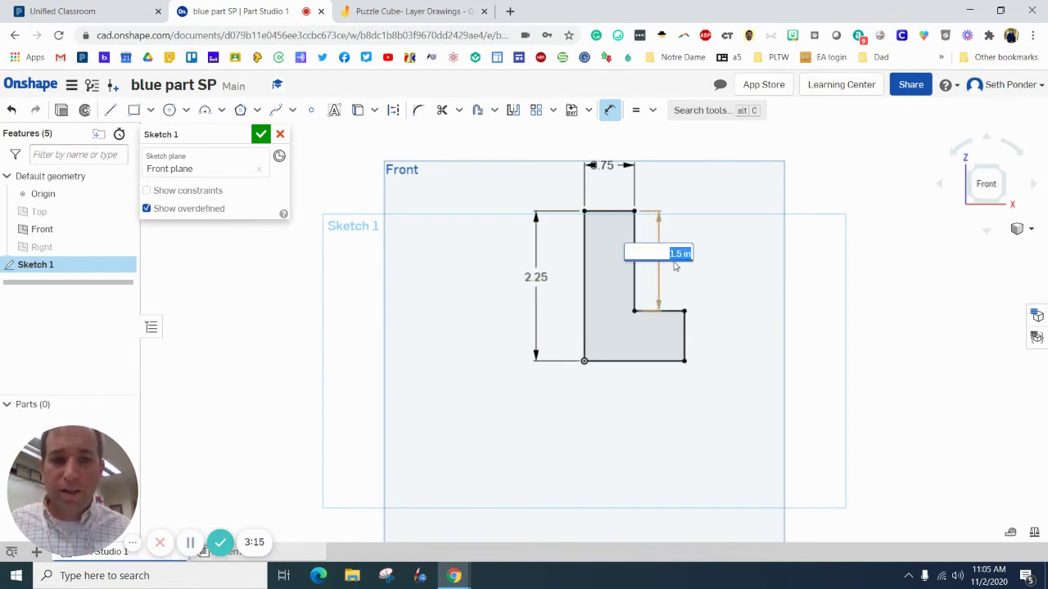
key("Return")
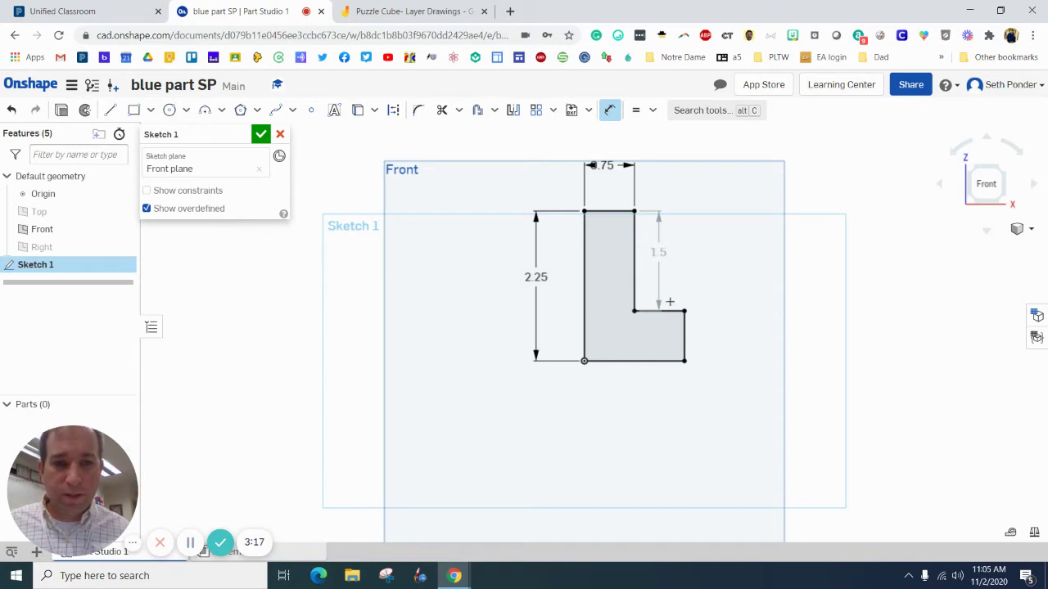
left_click(665, 312)
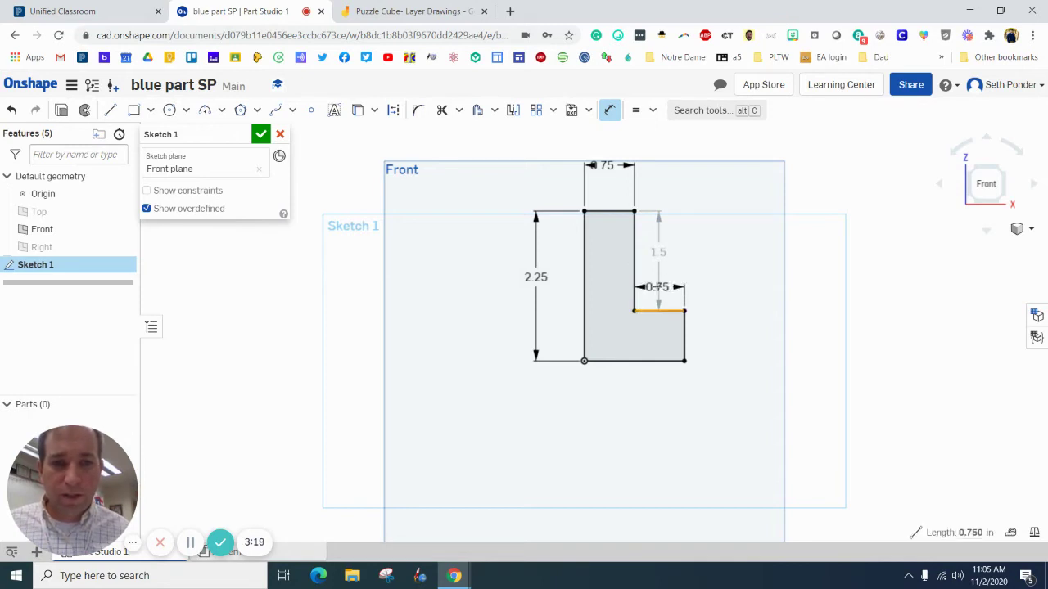
double_click(658, 287)
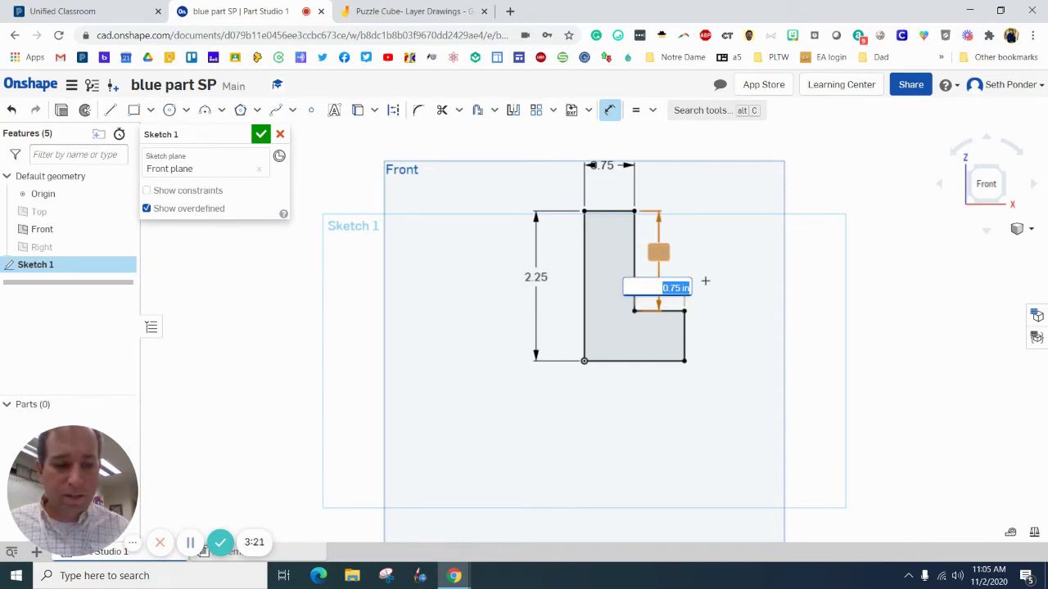
key("Return")
left_click(684, 327)
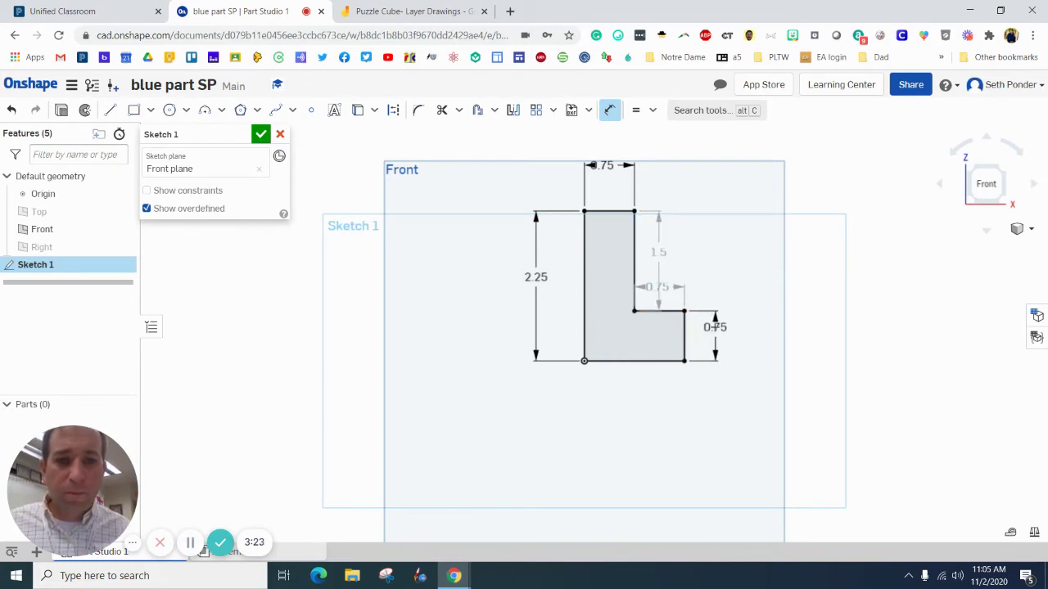
left_click(717, 328)
key("Return")
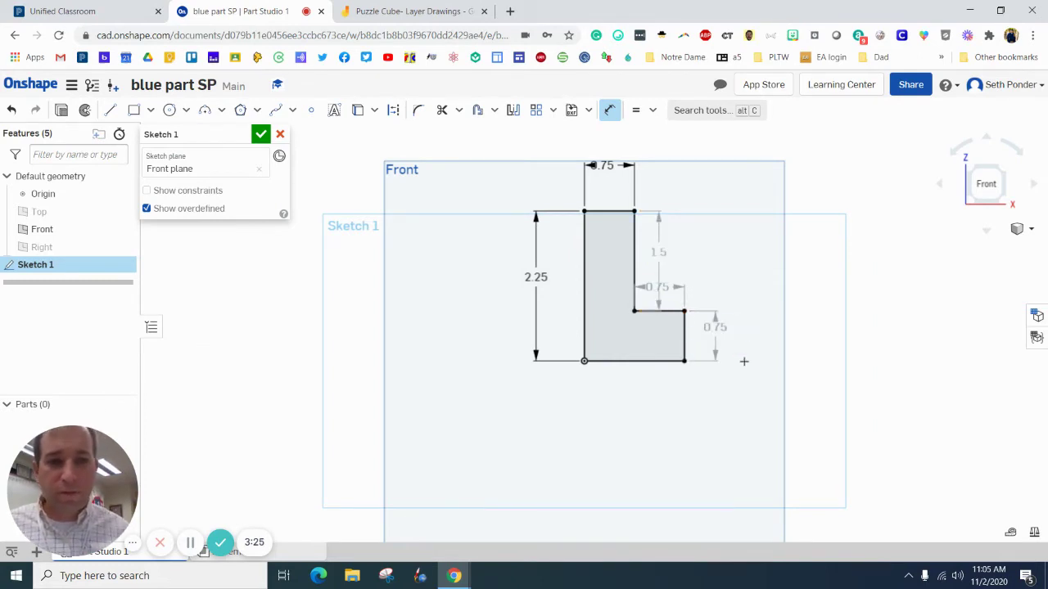
left_click(649, 374)
- Set the bottom width dimension to 1.5 and accept Sketch 1
left_click(635, 442)
key("Return")
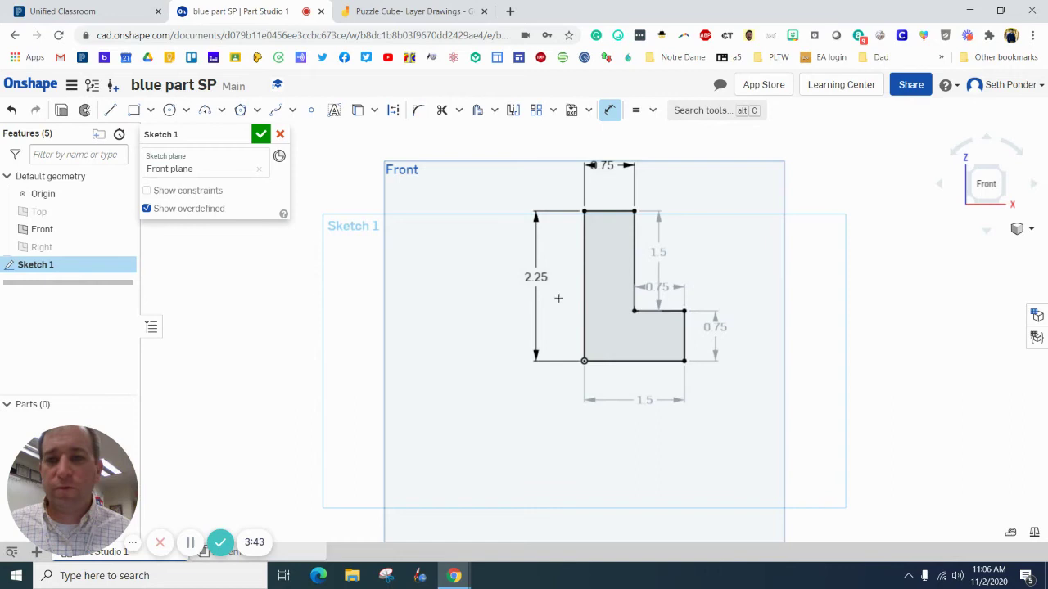
left_click(261, 135)
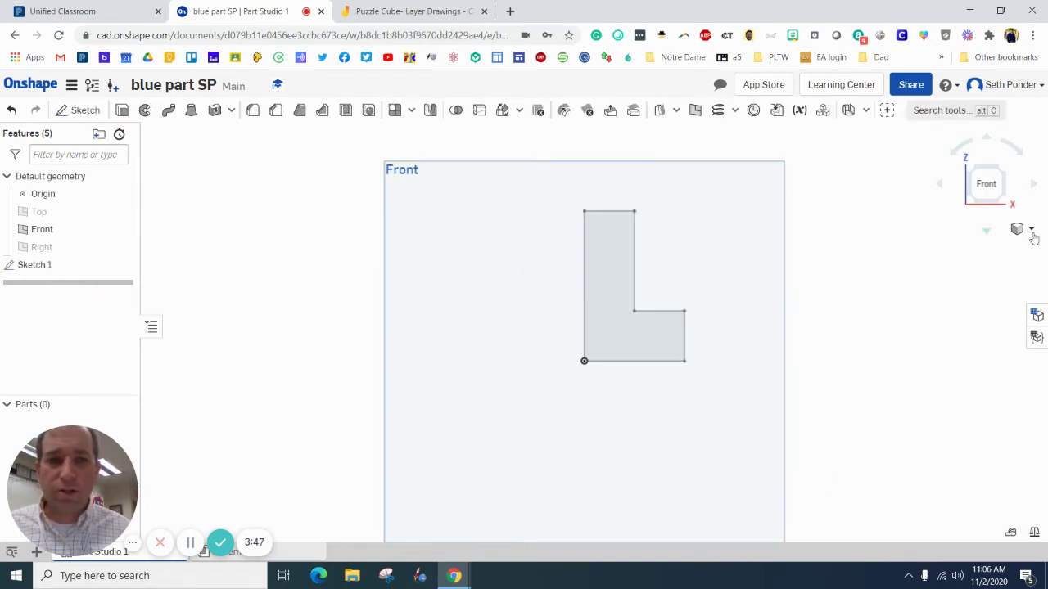
- Extrude the L-shaped region 0.75 in from an isometric view to form Part 1
left_click(1000, 176)
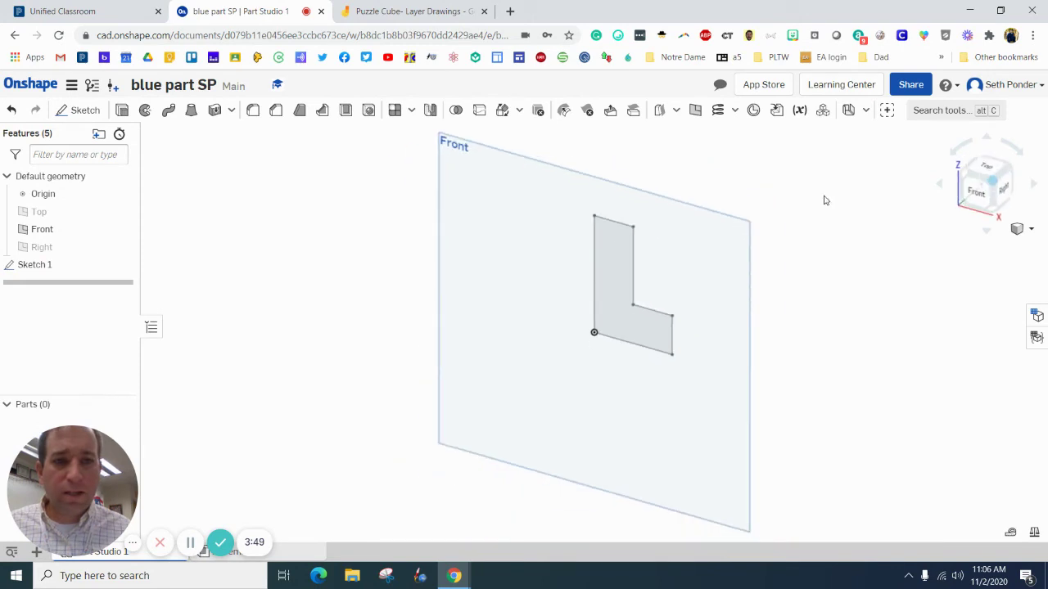
left_click(122, 110)
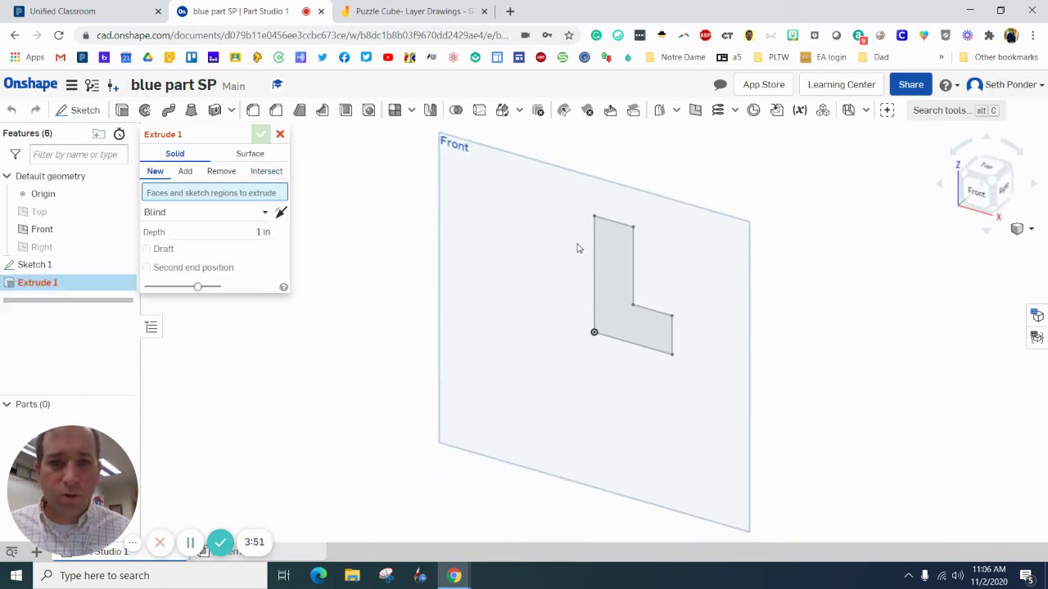
left_click(606, 251)
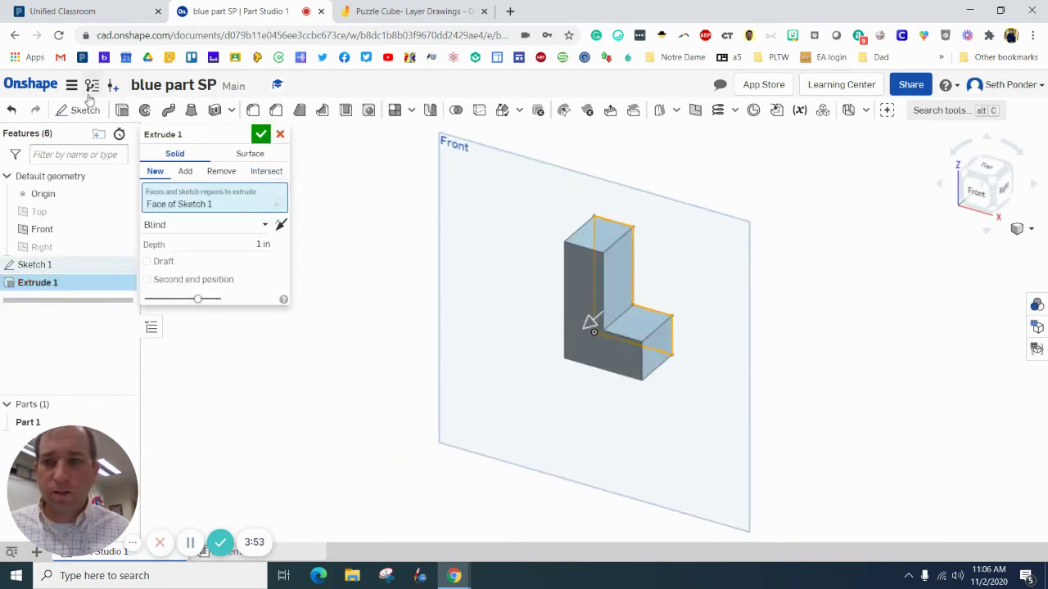
left_click(262, 245)
type("75")
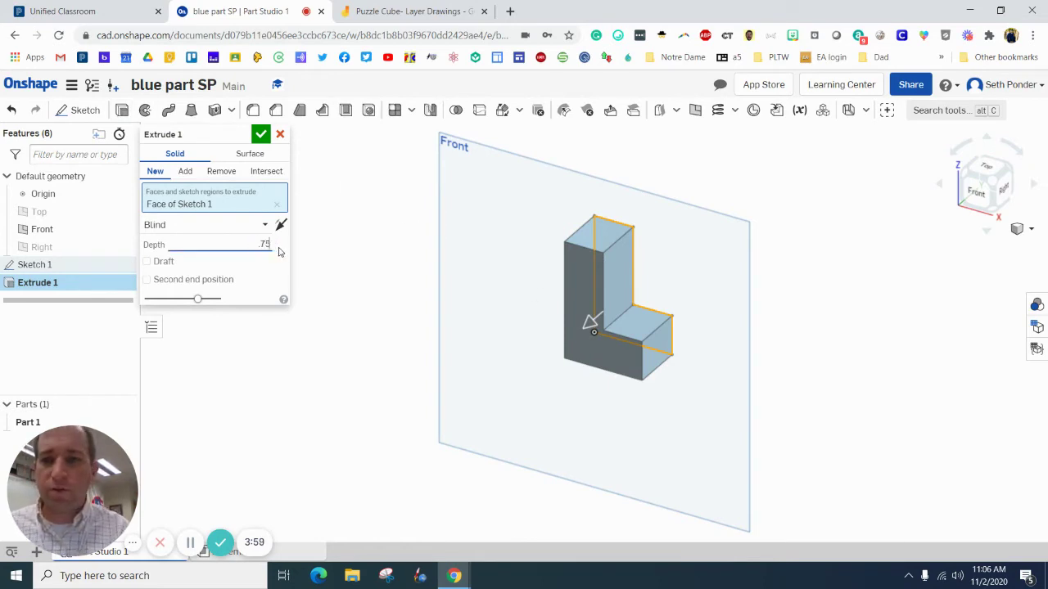
key("Return")
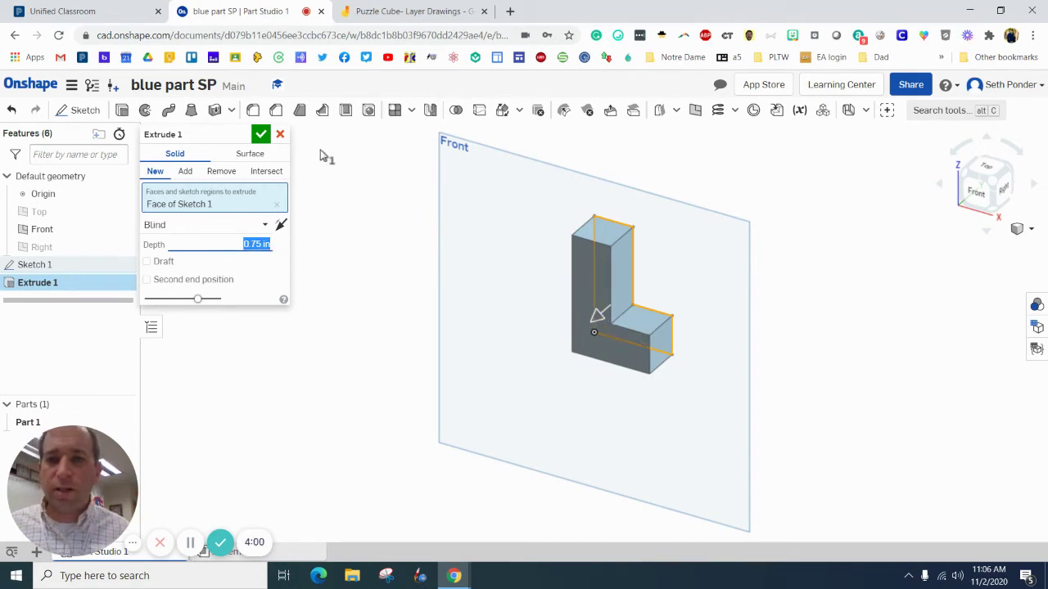
left_click(261, 135)
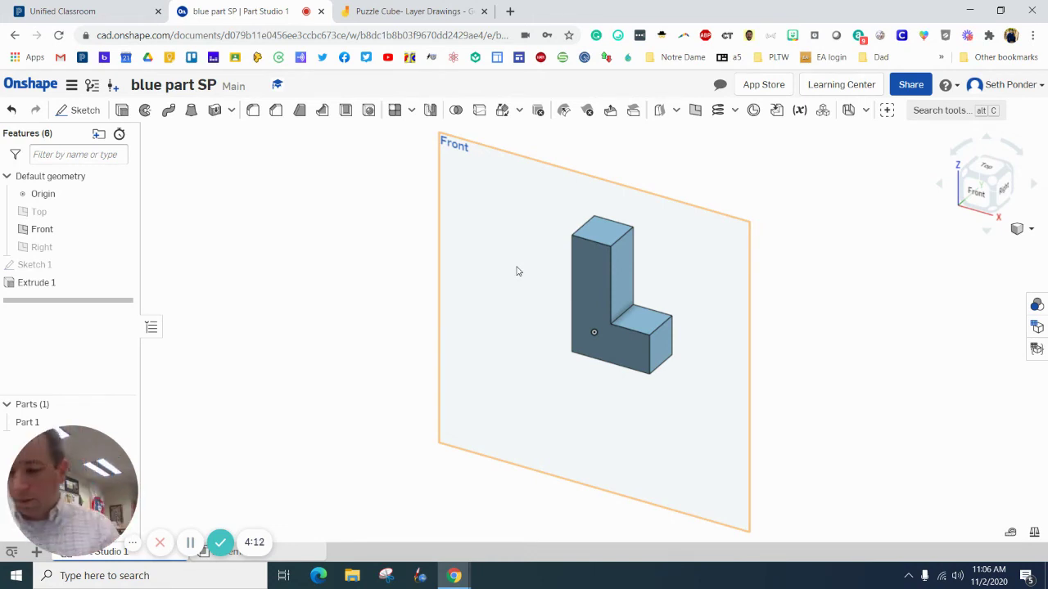
left_click(591, 298)
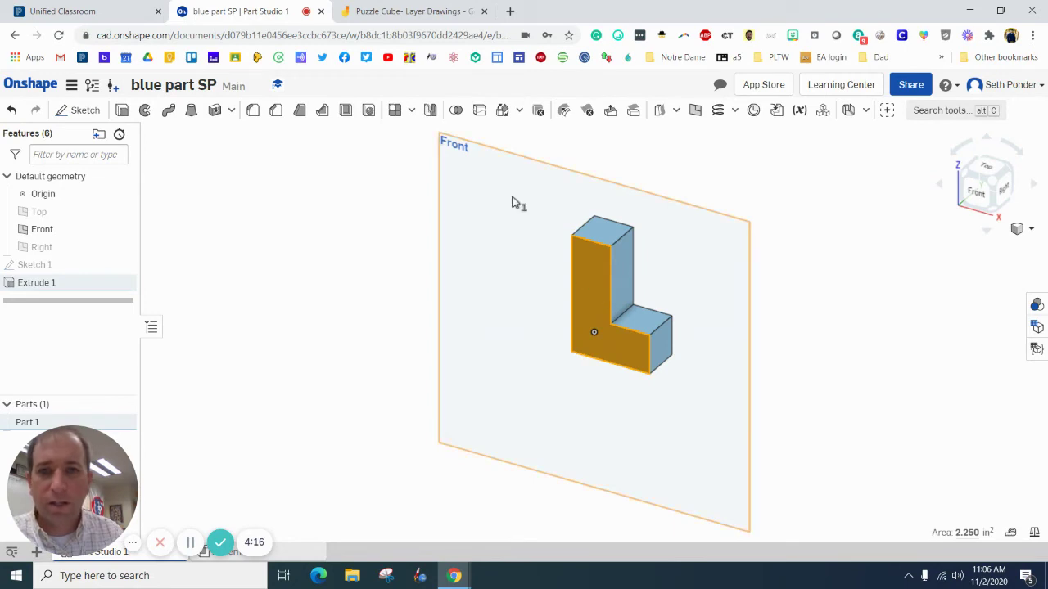
- Start Sketch 2 on Part 1's front face and draw a rectangle at the L's inner corner
left_click(78, 110)
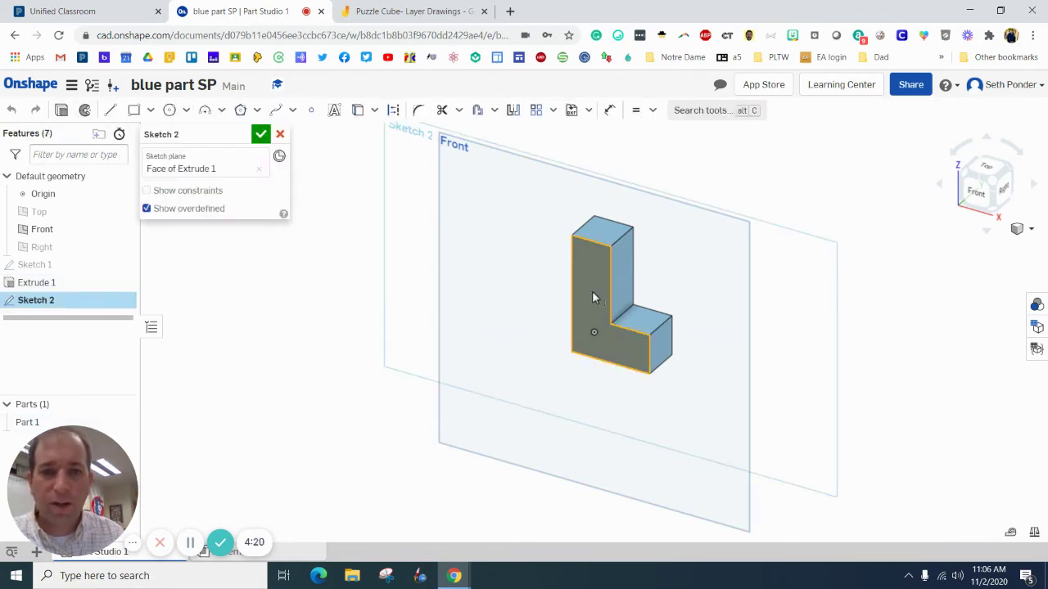
left_click(978, 190)
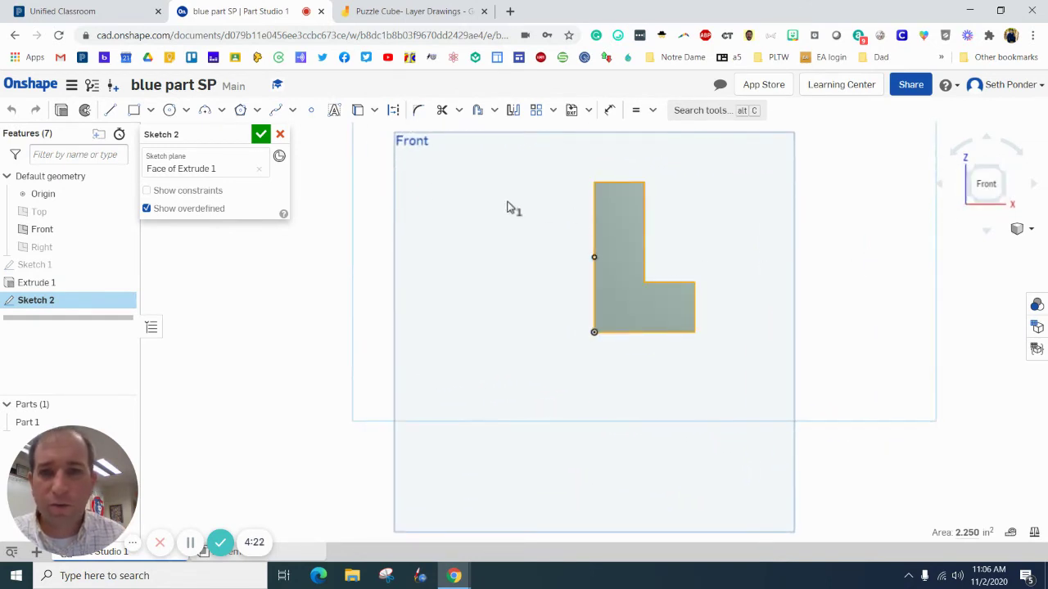
left_click(136, 114)
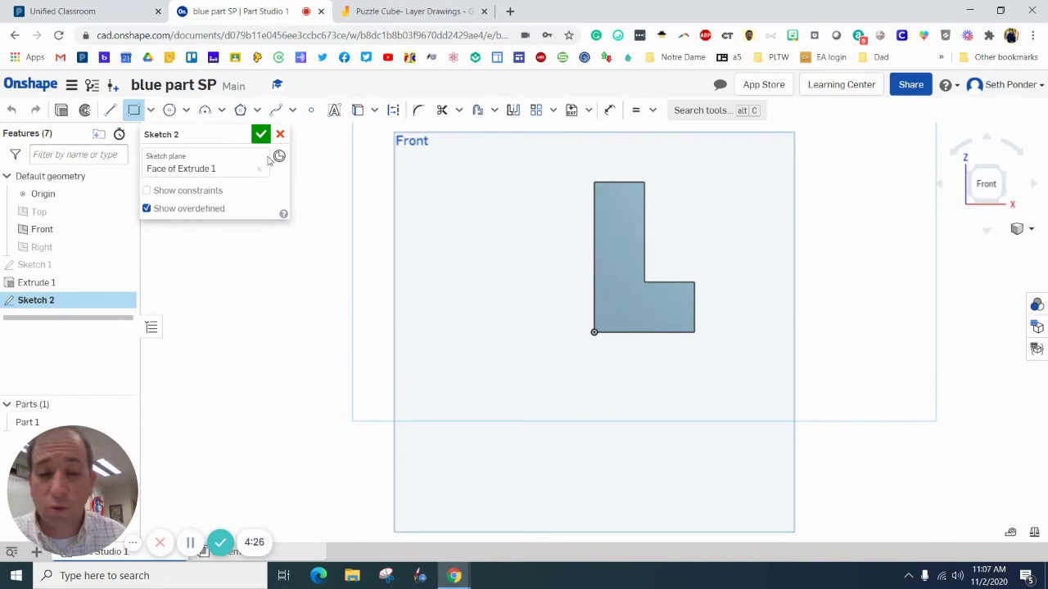
left_click(644, 282)
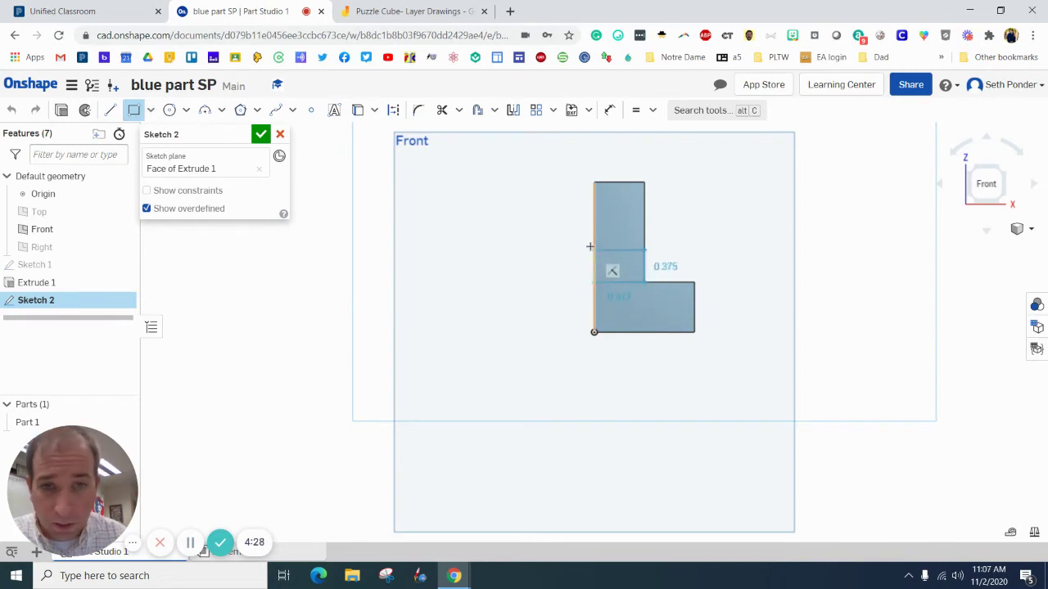
left_click(592, 235)
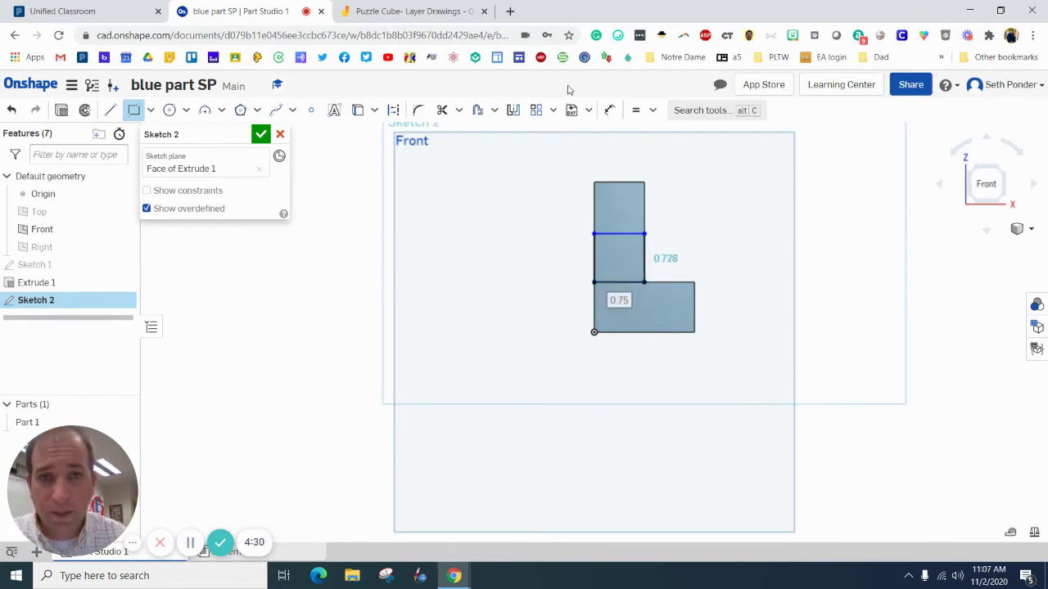
- Dimension the rectangle's vertical and horizontal sides 0.75 in
left_click(610, 112)
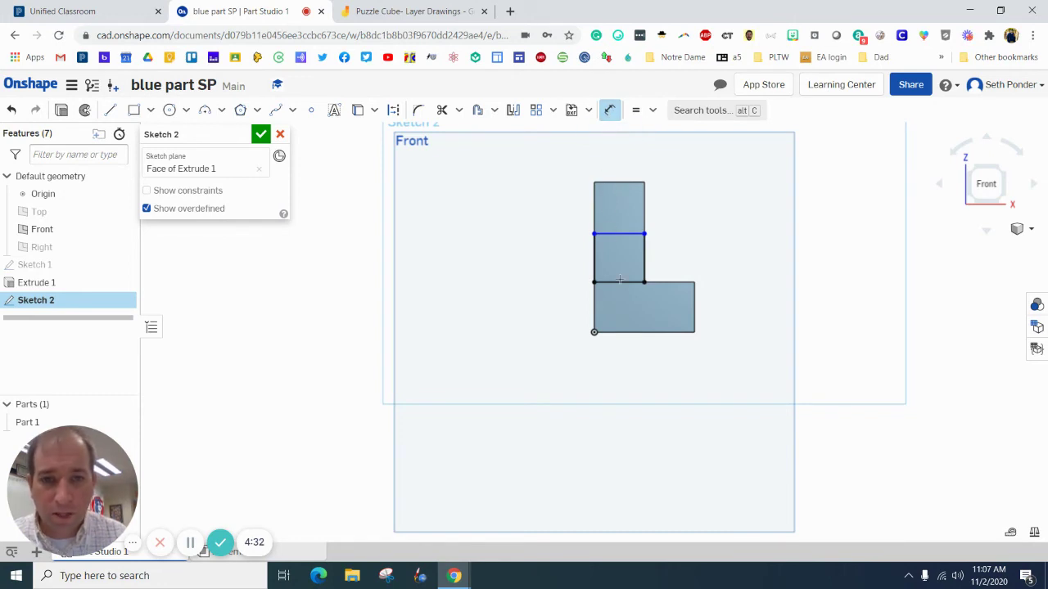
left_click(624, 283)
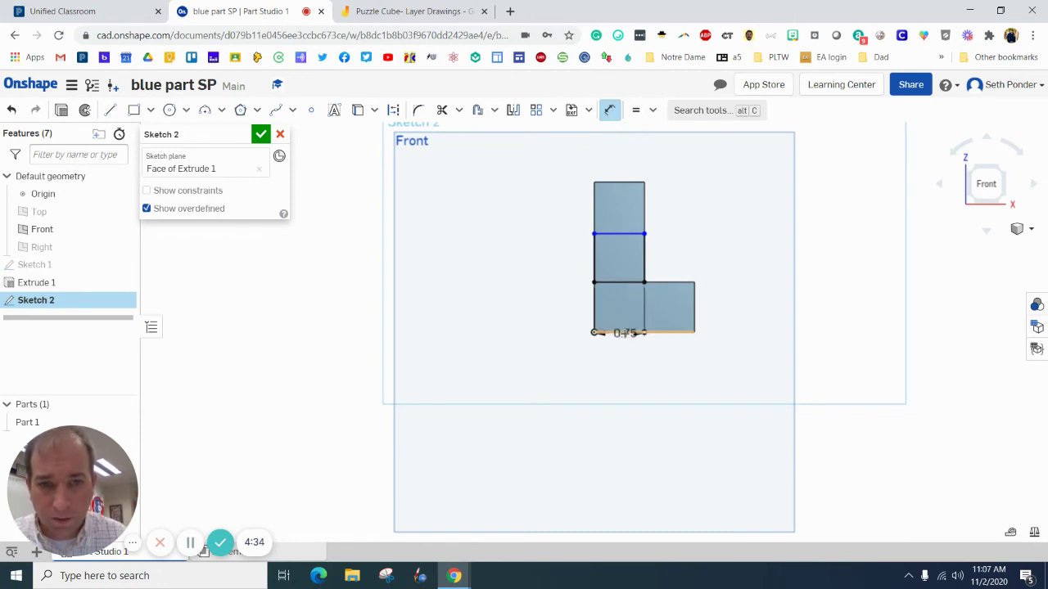
left_click(618, 331)
left_click(625, 309)
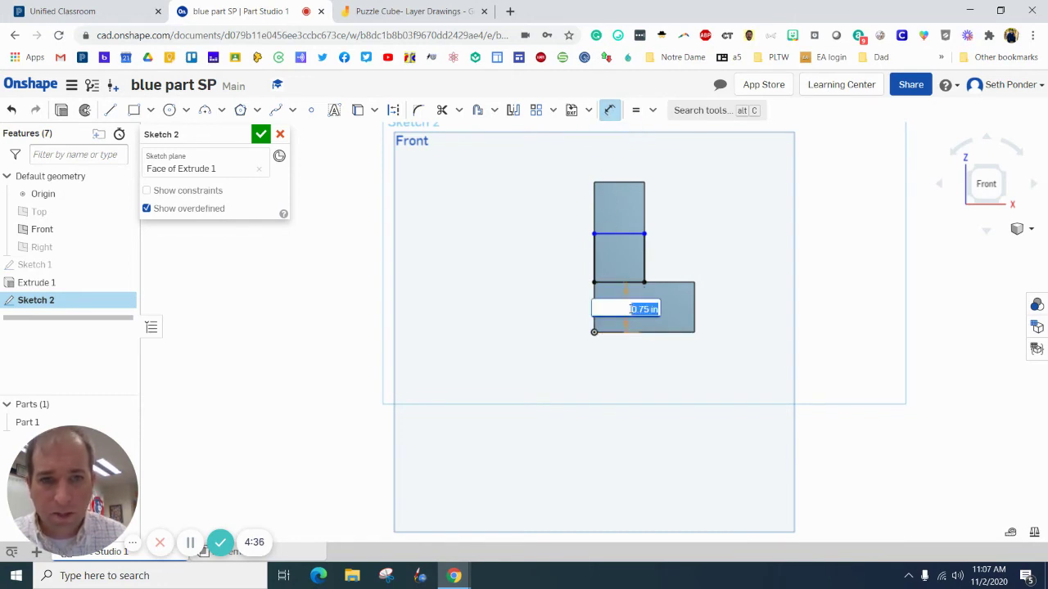
key("Return")
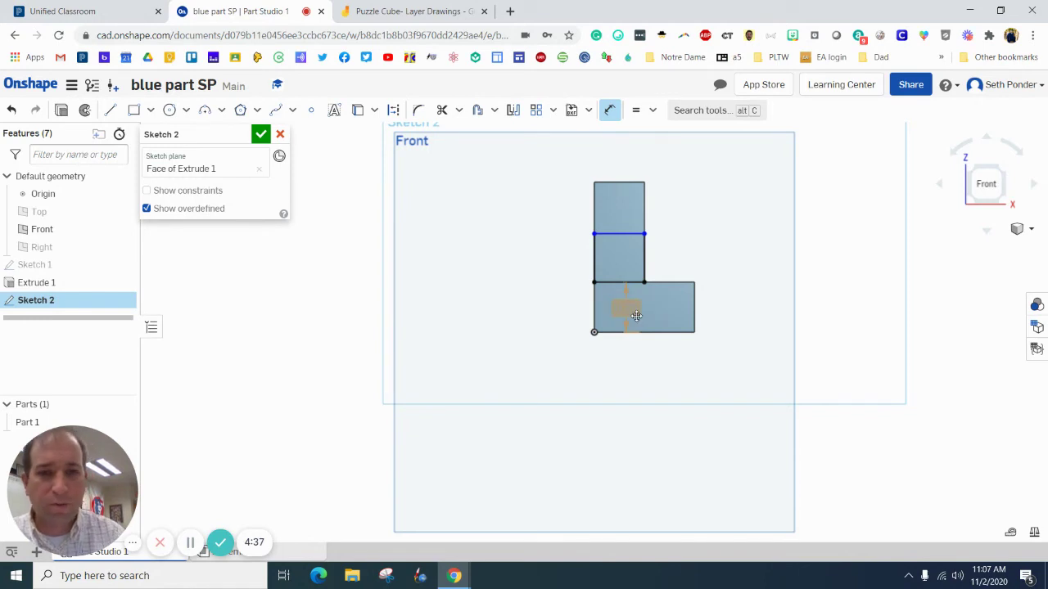
left_click(622, 234)
left_click(620, 210)
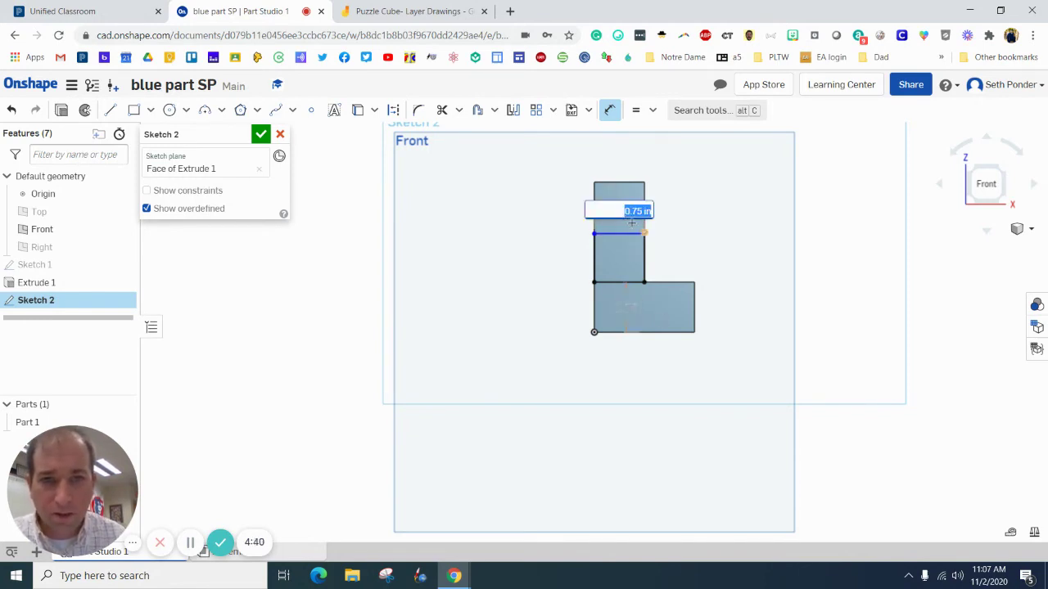
key("Return")
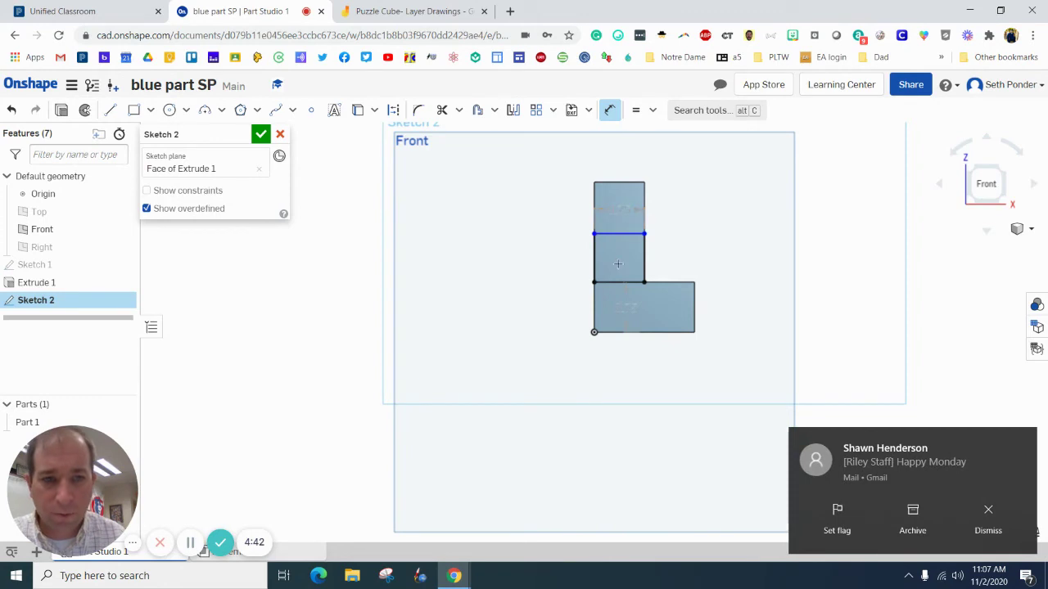
- Set the rectangle height dimension from 0.727841 to 0.75 in
left_click(987, 513)
left_click(623, 237)
left_click(618, 282)
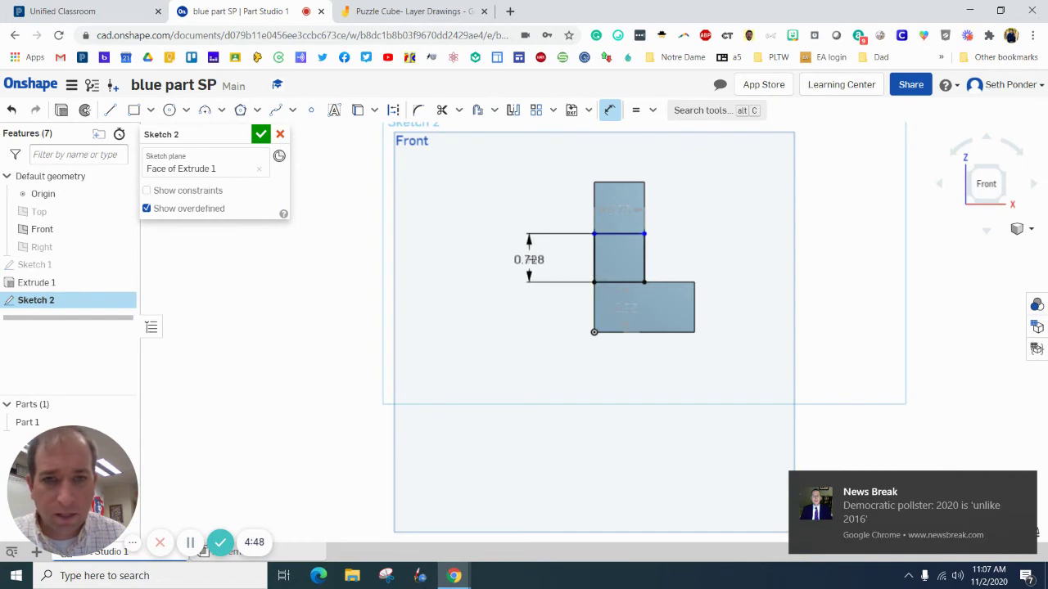
left_click(529, 260)
key("BackSpace")
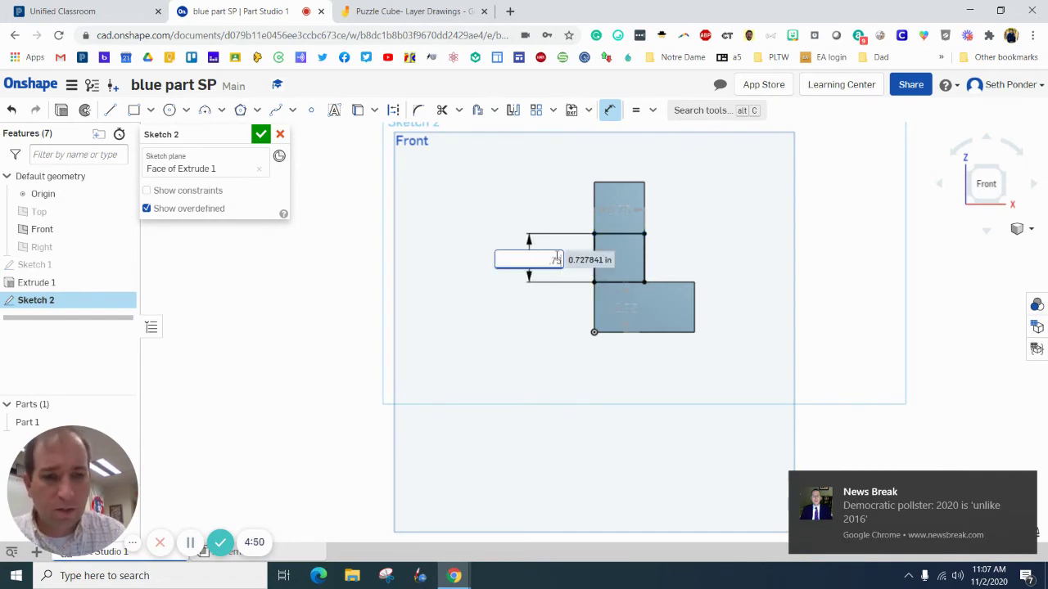
type(".75")
key("Return")
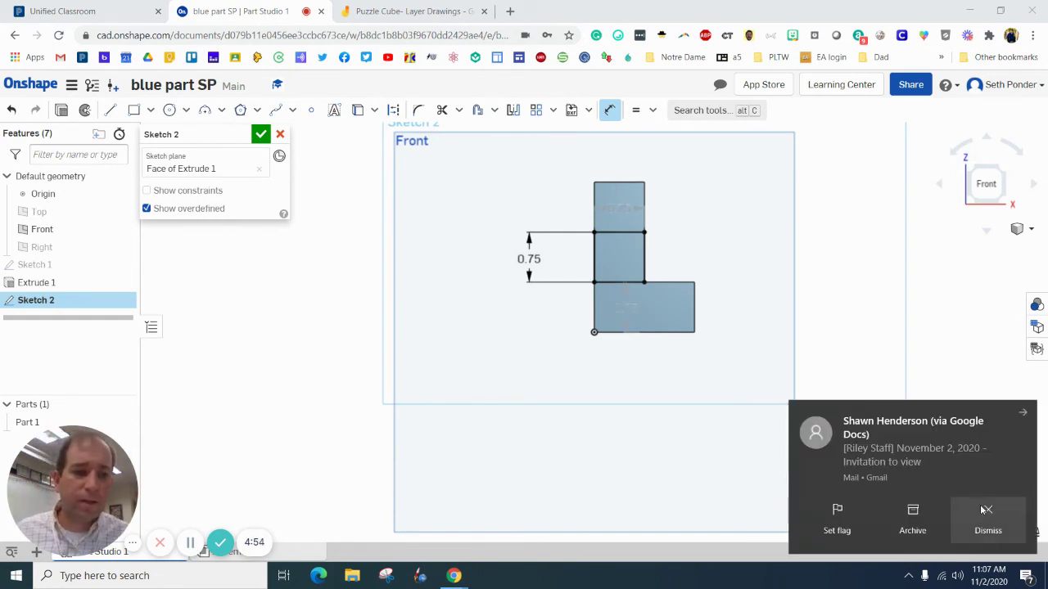
- Dismiss the mail and news notifications and finish the square sketch
left_click(986, 513)
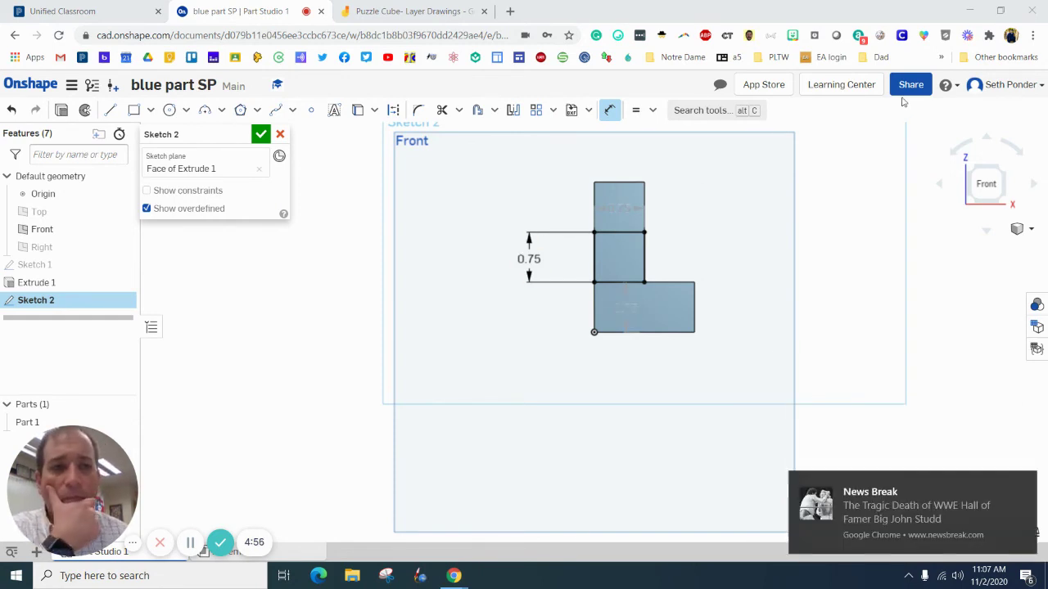
left_click(1022, 486)
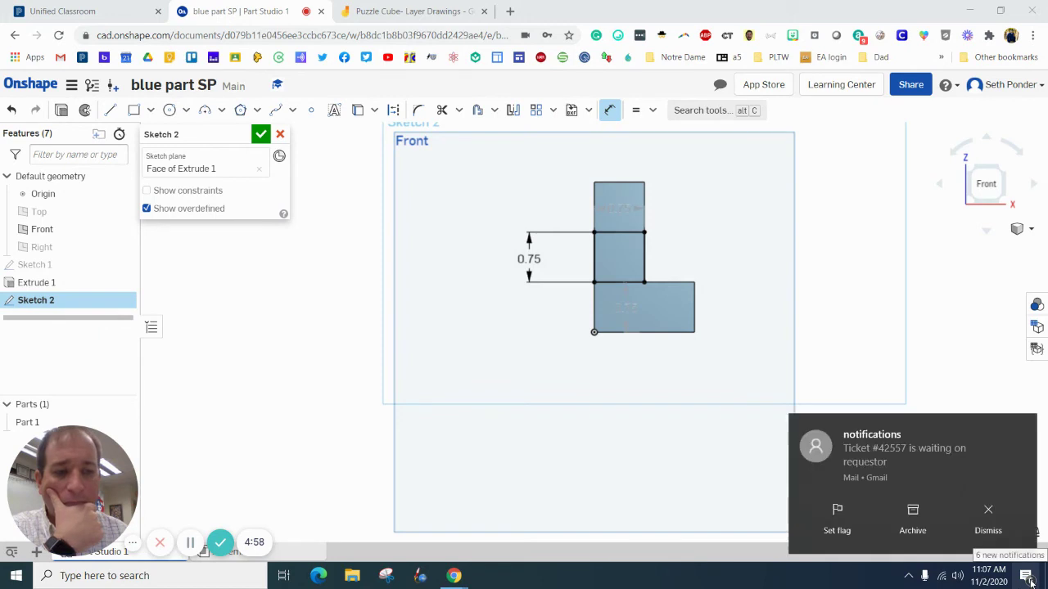
left_click(988, 524)
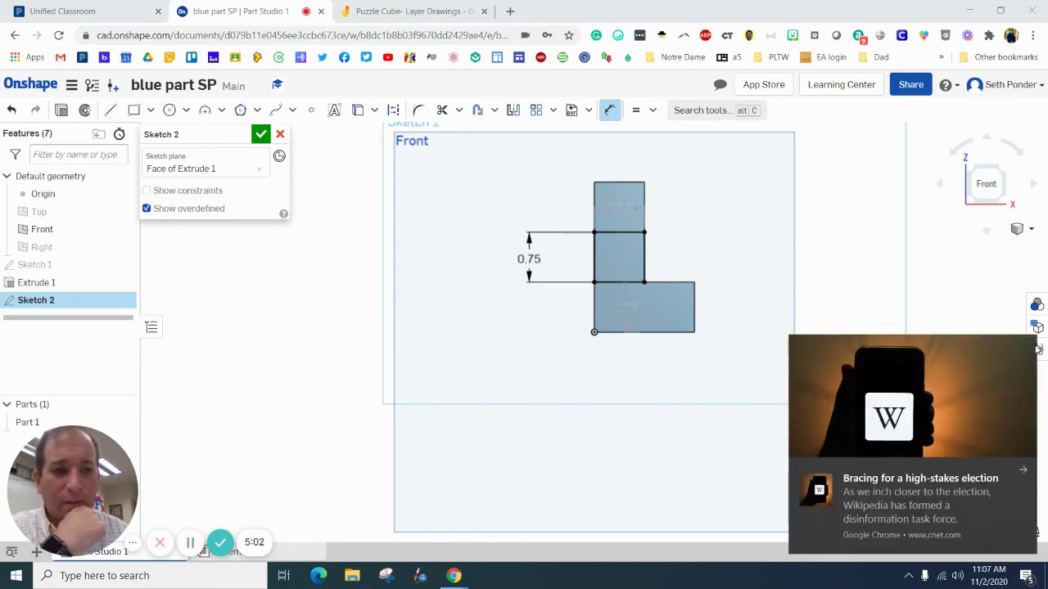
left_click(1023, 471)
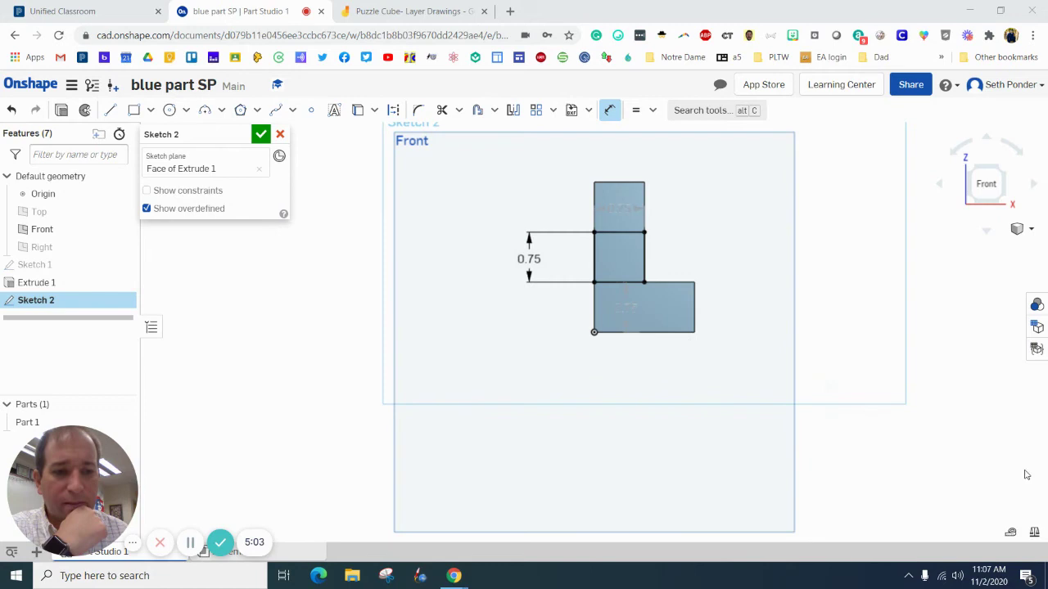
left_click(1026, 576)
left_click(664, 194)
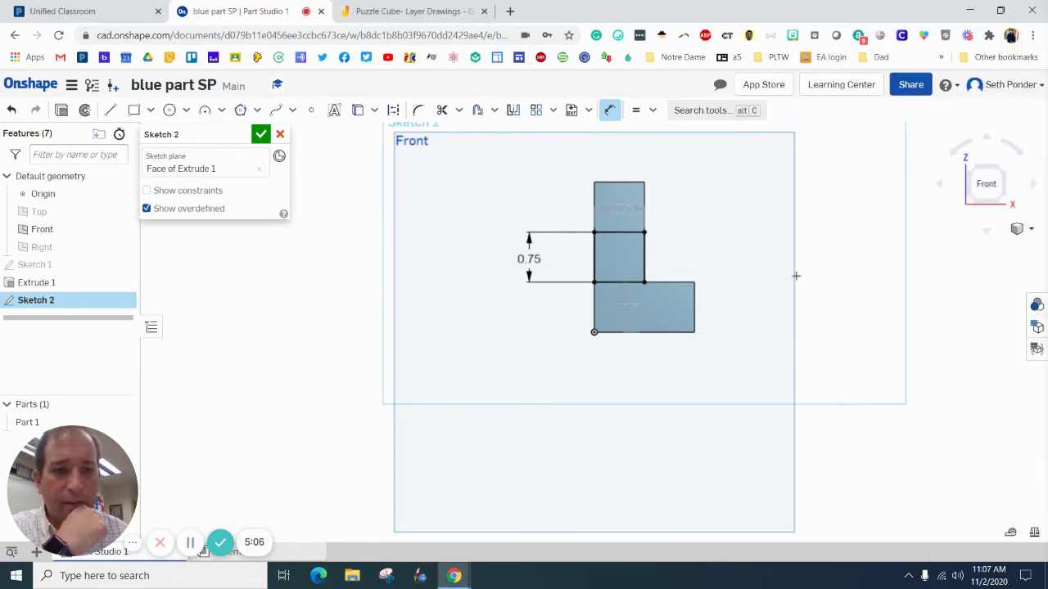
left_click(1003, 171)
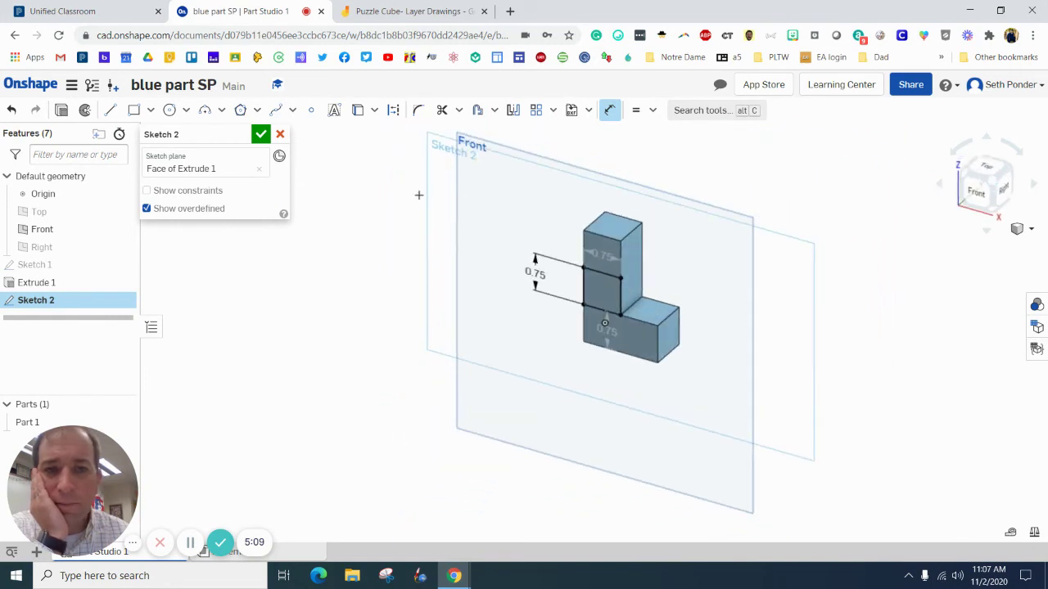
- Accept Sketch 2 and extrude its square 0.75 in instead of 1 in, forming Extrude 2
left_click(260, 135)
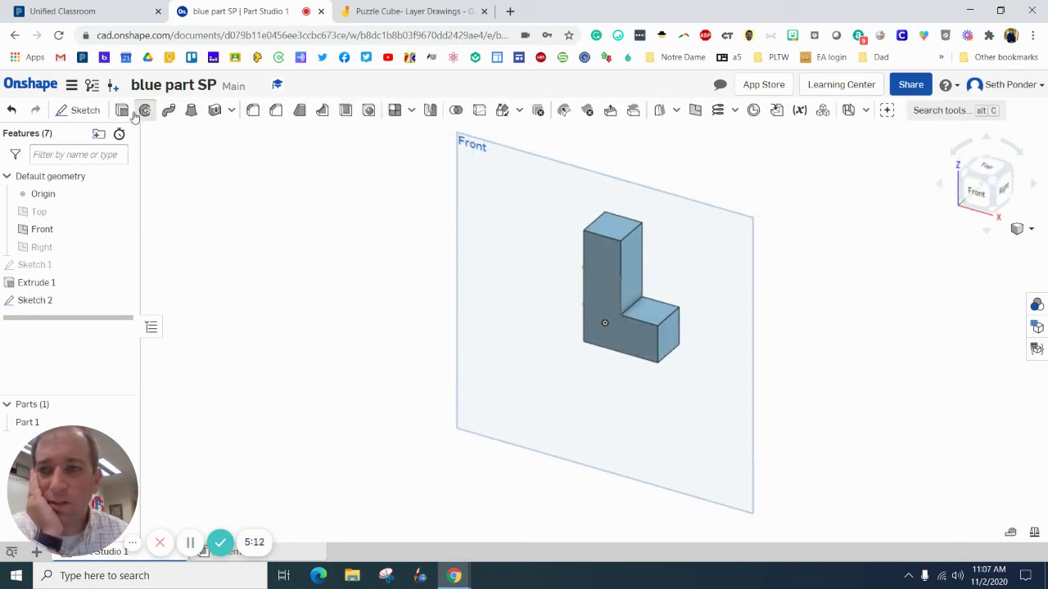
left_click(122, 110)
left_click(599, 297)
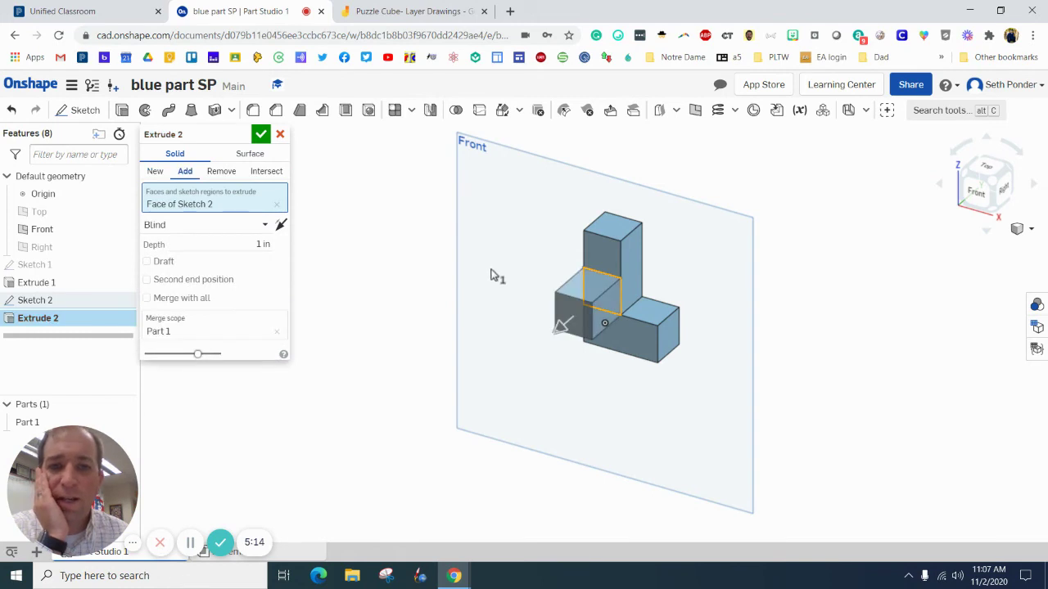
left_click(260, 244)
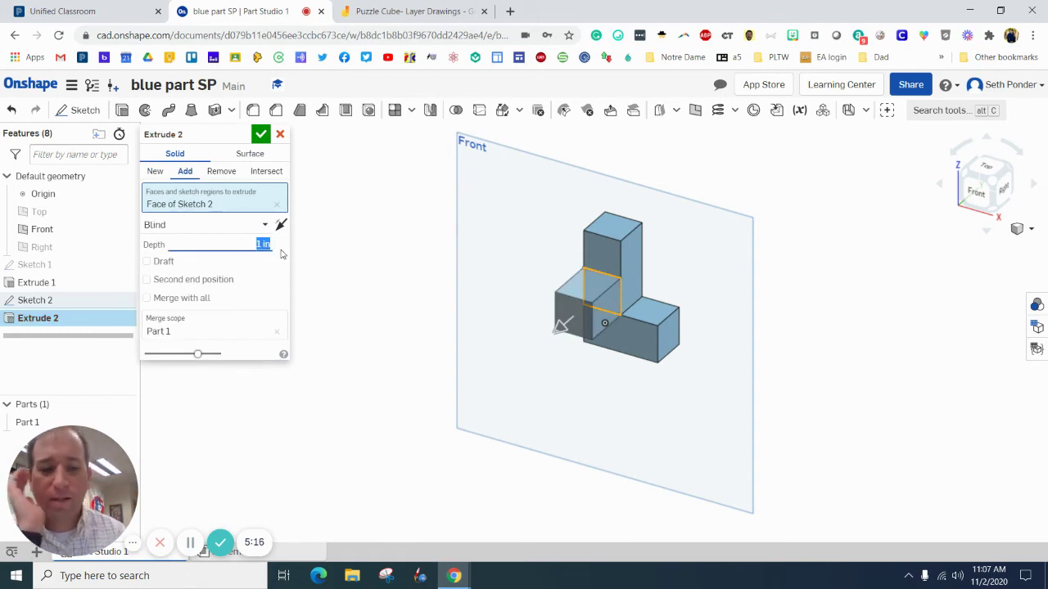
key("BackSpace")
type(".75")
key("Return")
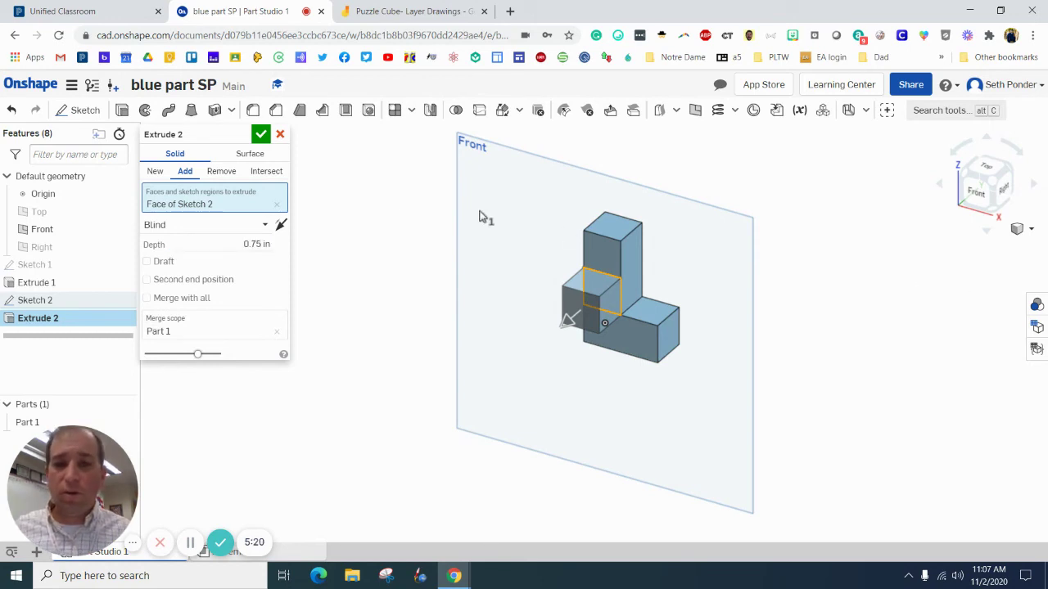
left_click(260, 133)
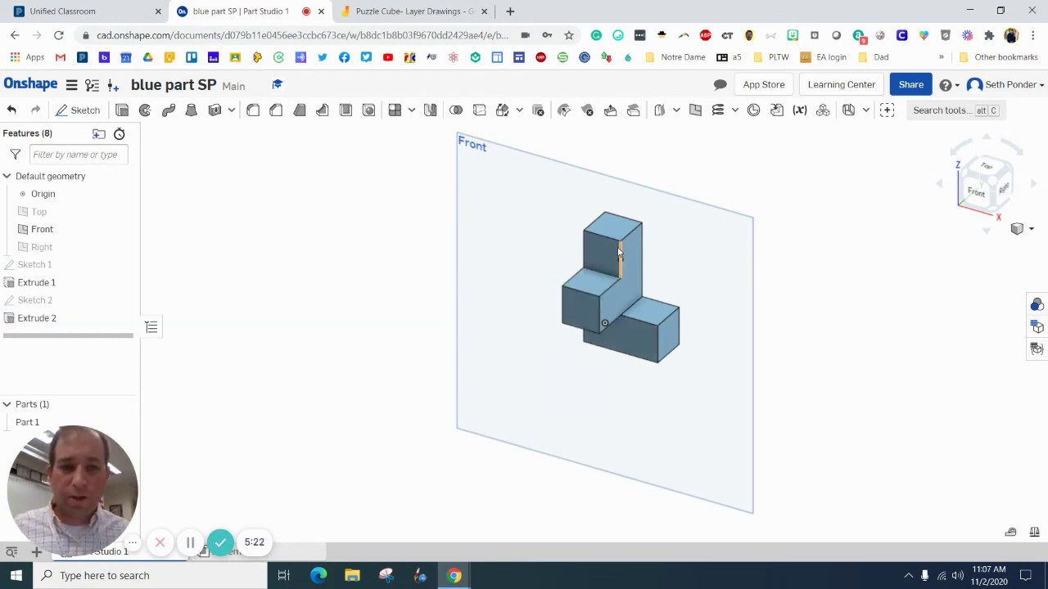
left_click(352, 10)
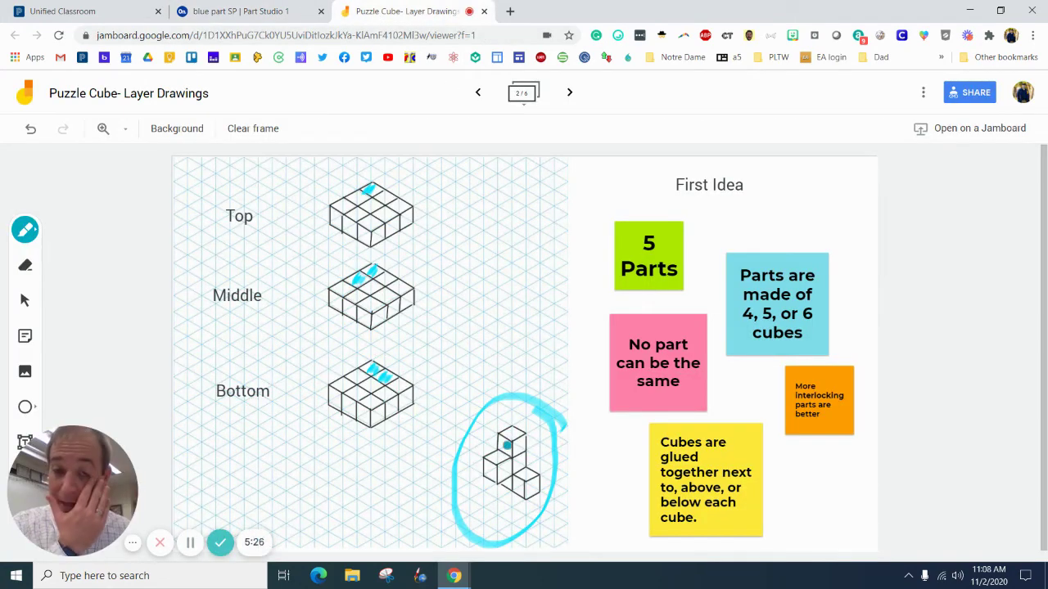
left_click(238, 10)
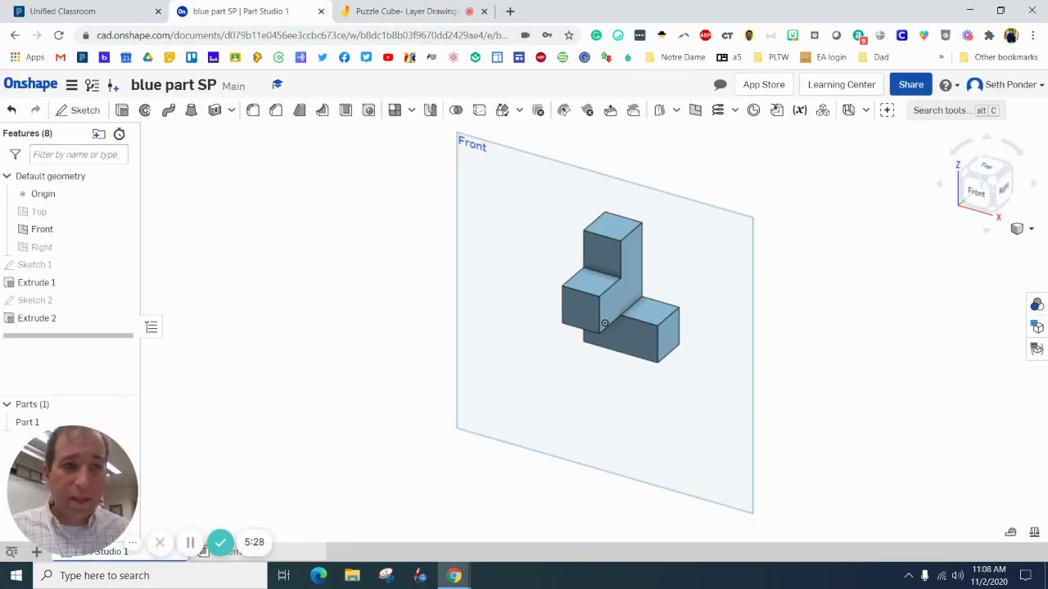
left_click(1031, 229)
left_click(941, 246)
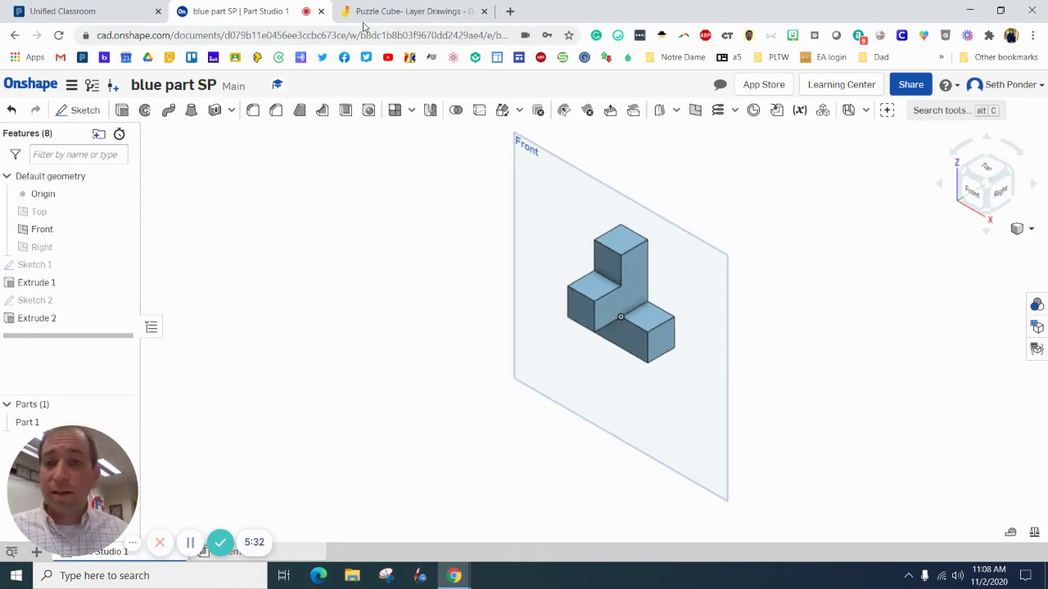
left_click(365, 13)
left_click(293, 9)
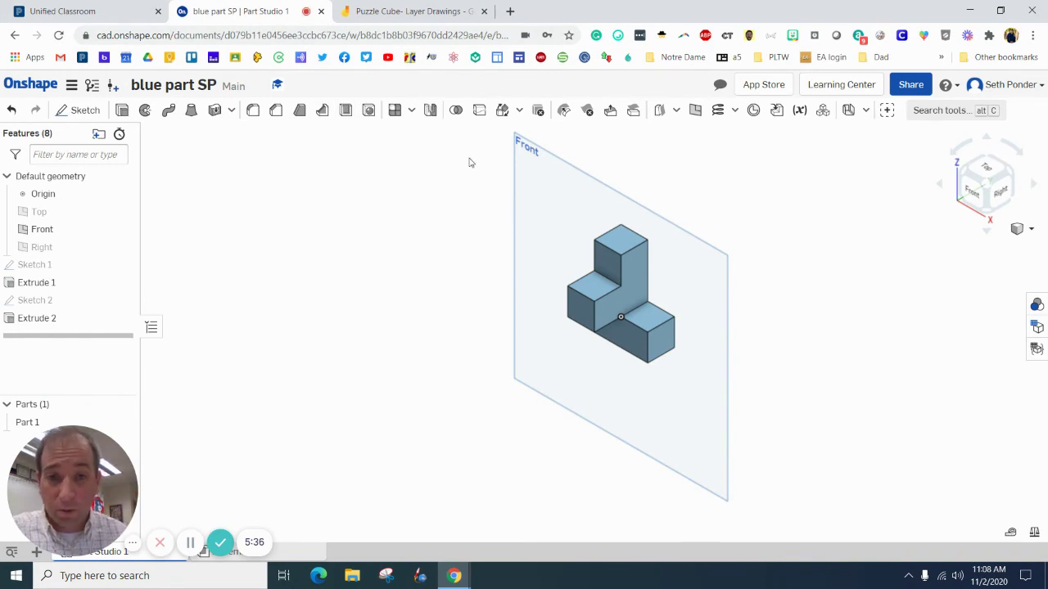
left_click_drag(469, 159, 790, 442)
- Edit Part 1's appearance and apply the pure blue #0000FF swatch instead of light blue
right_click(630, 270)
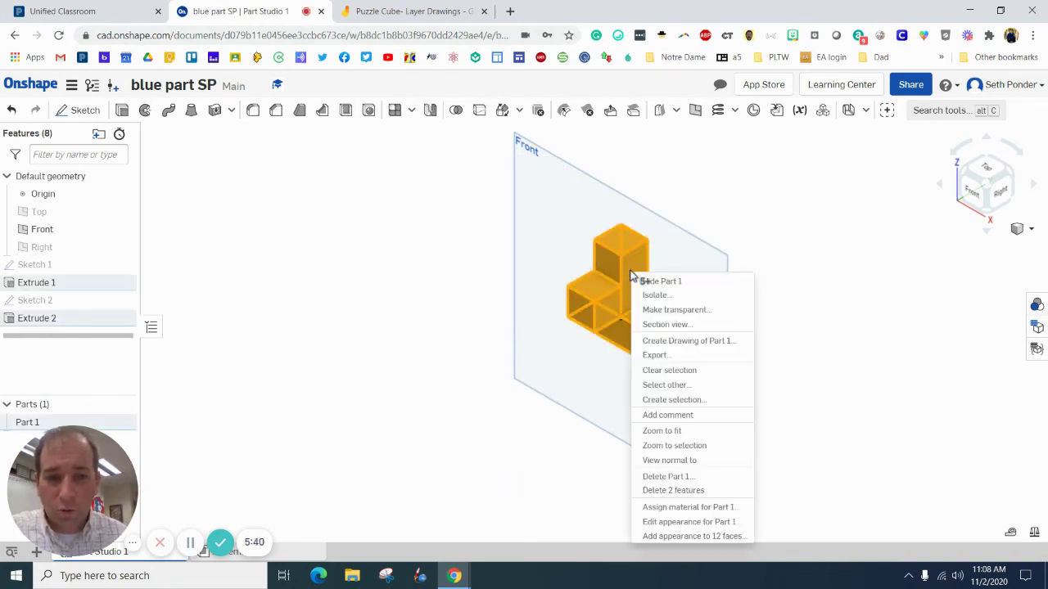
left_click(680, 523)
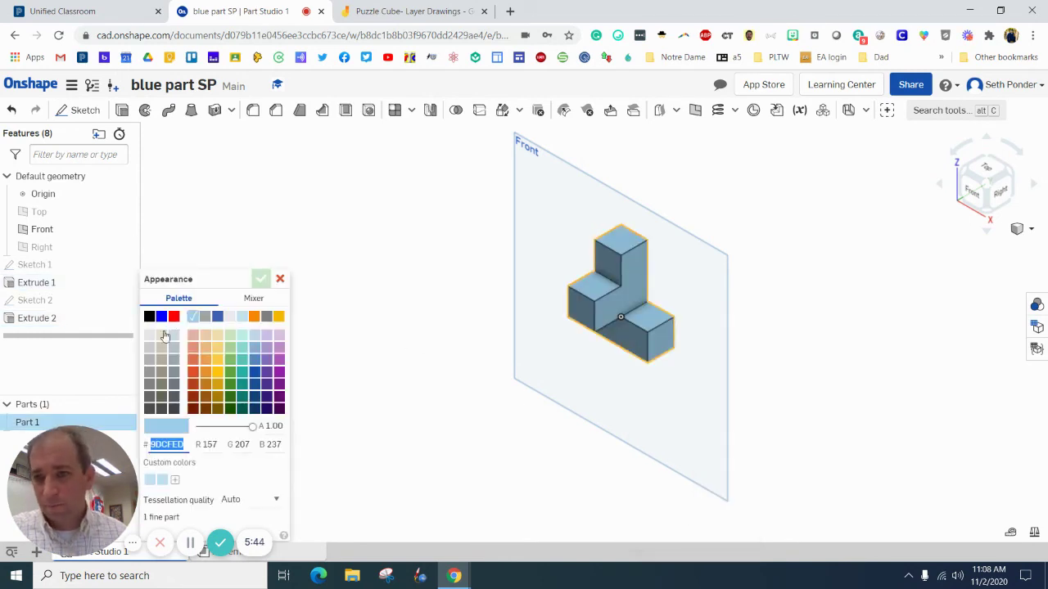
left_click(161, 317)
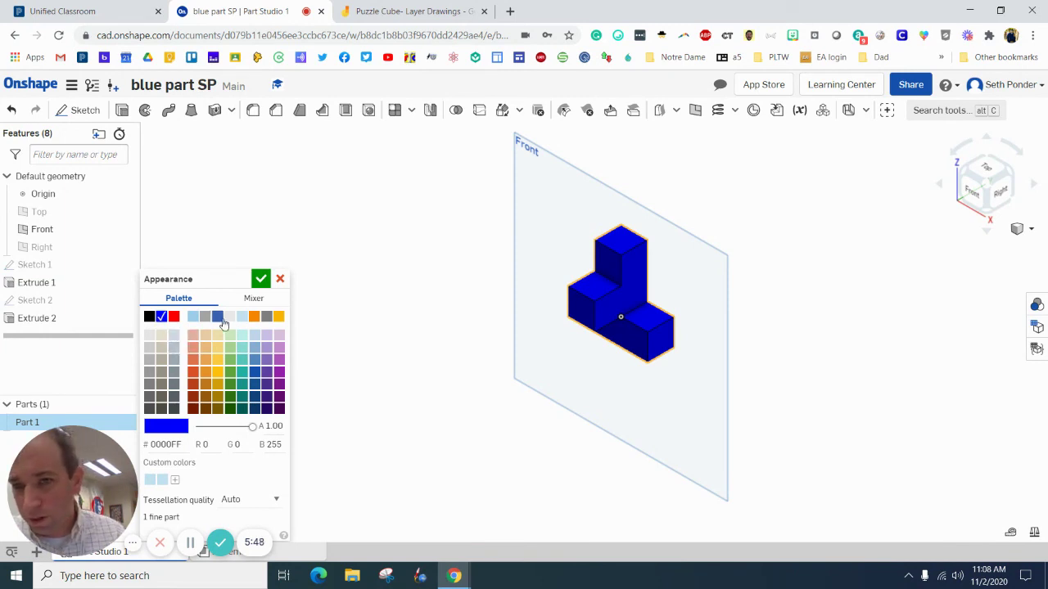
left_click(192, 316)
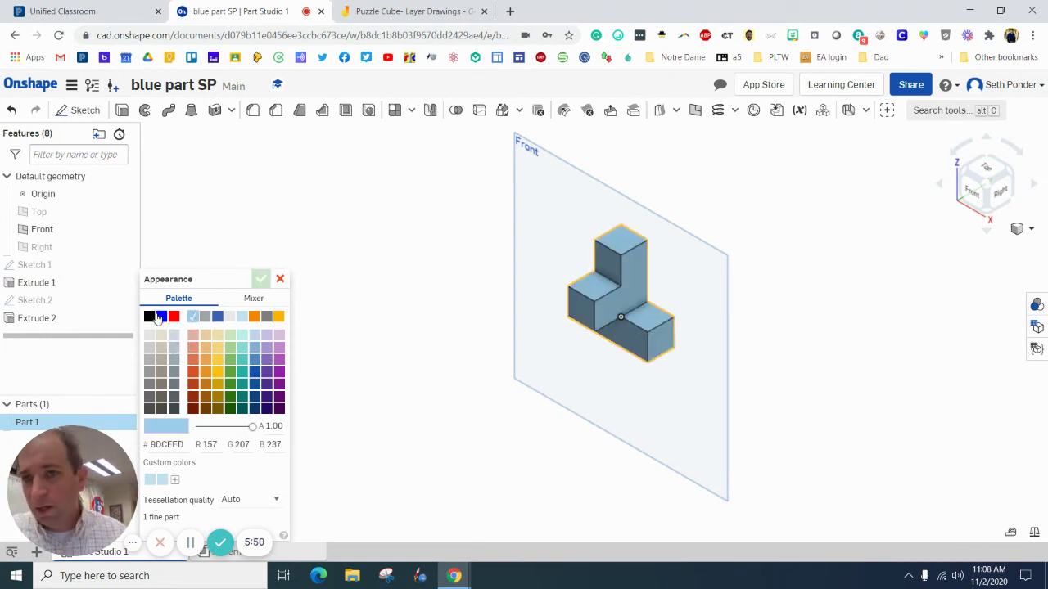
left_click(162, 318)
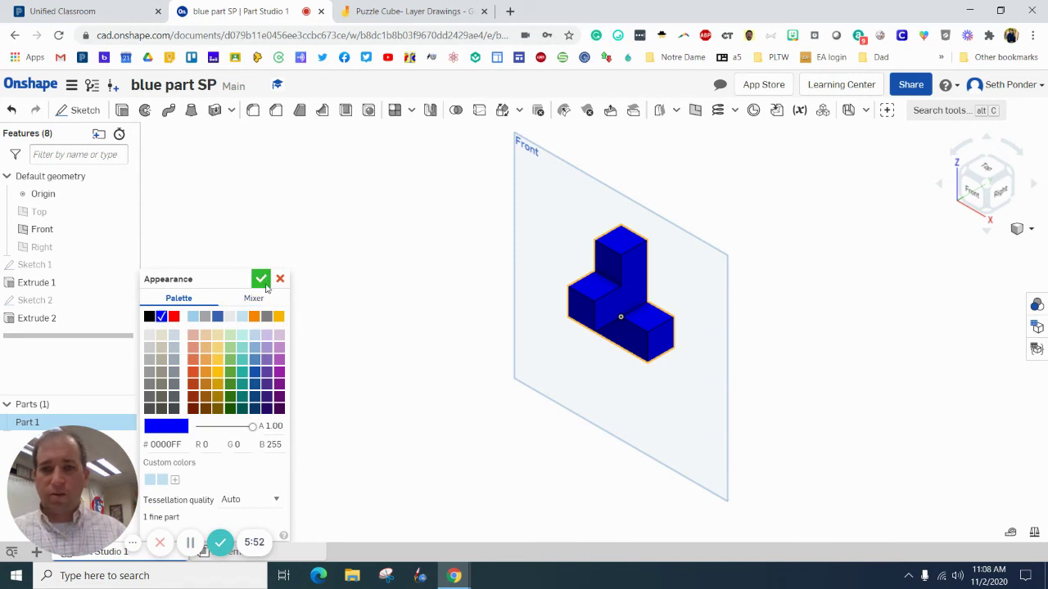
left_click(260, 280)
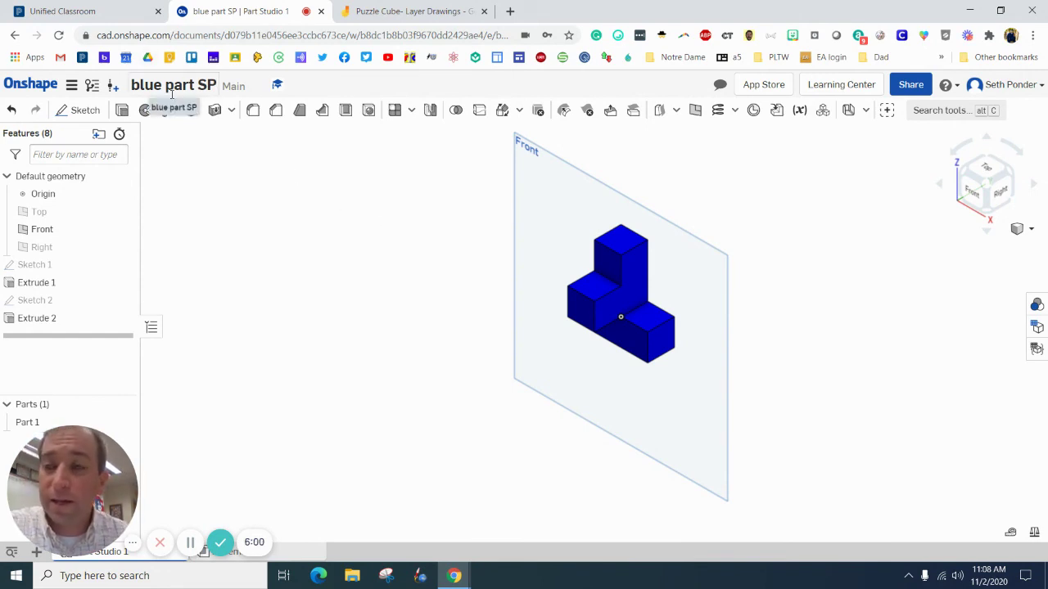
left_click(30, 83)
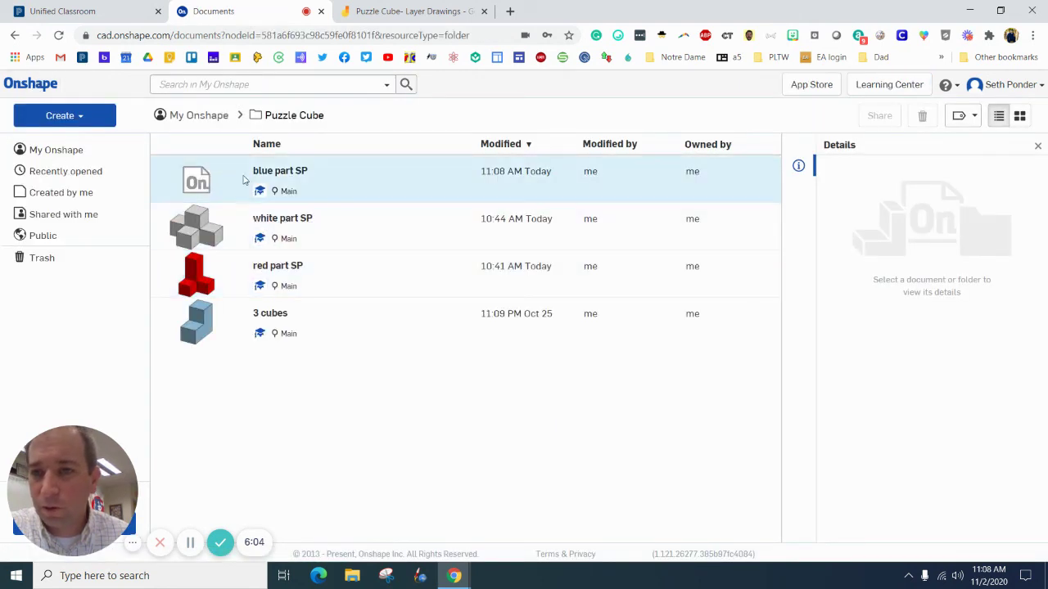
double_click(229, 176)
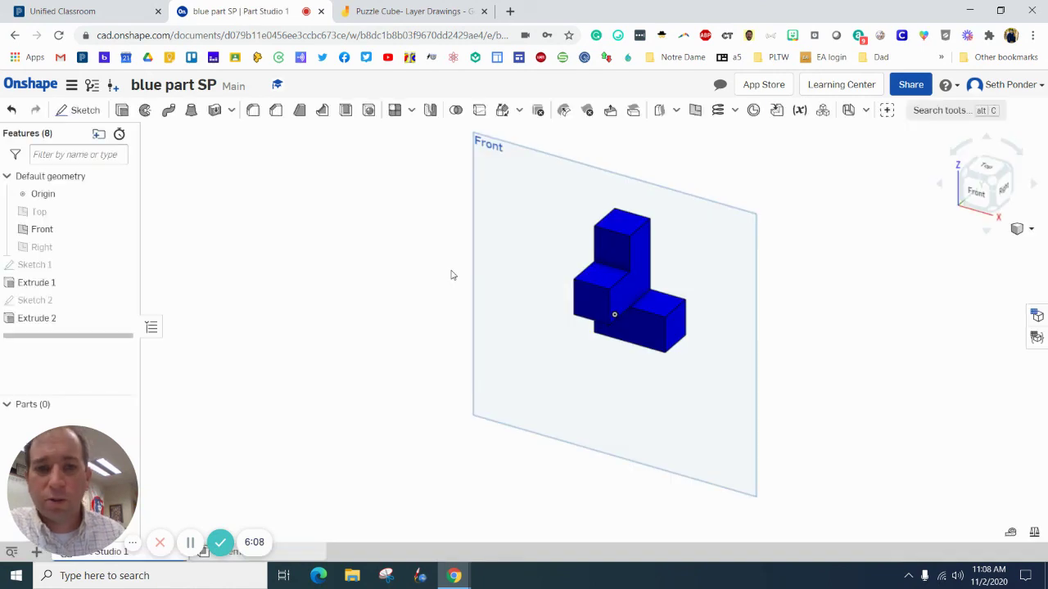
left_click(1019, 229)
left_click(950, 245)
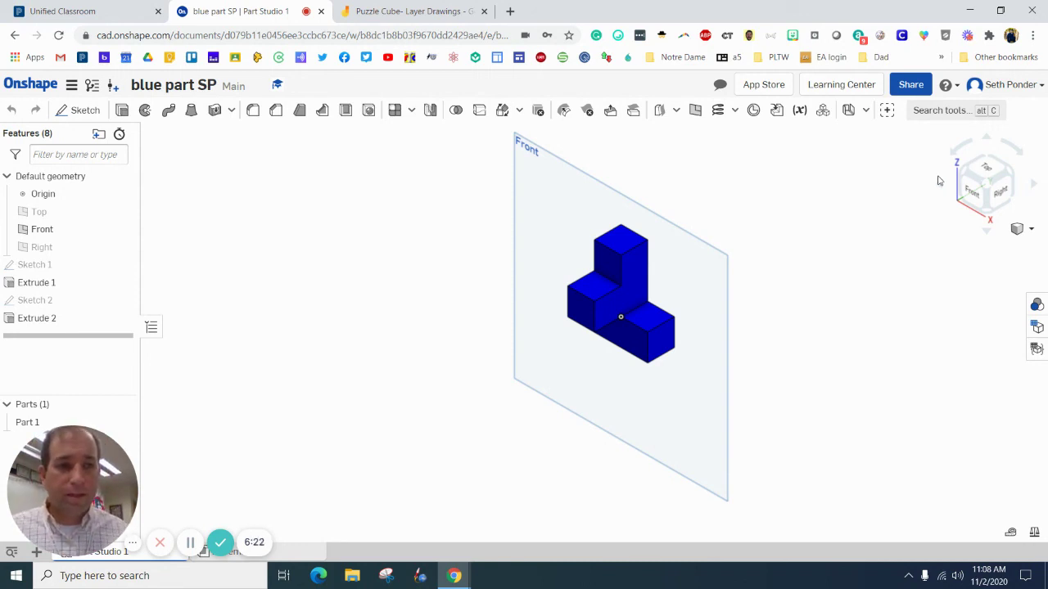
left_click(997, 190)
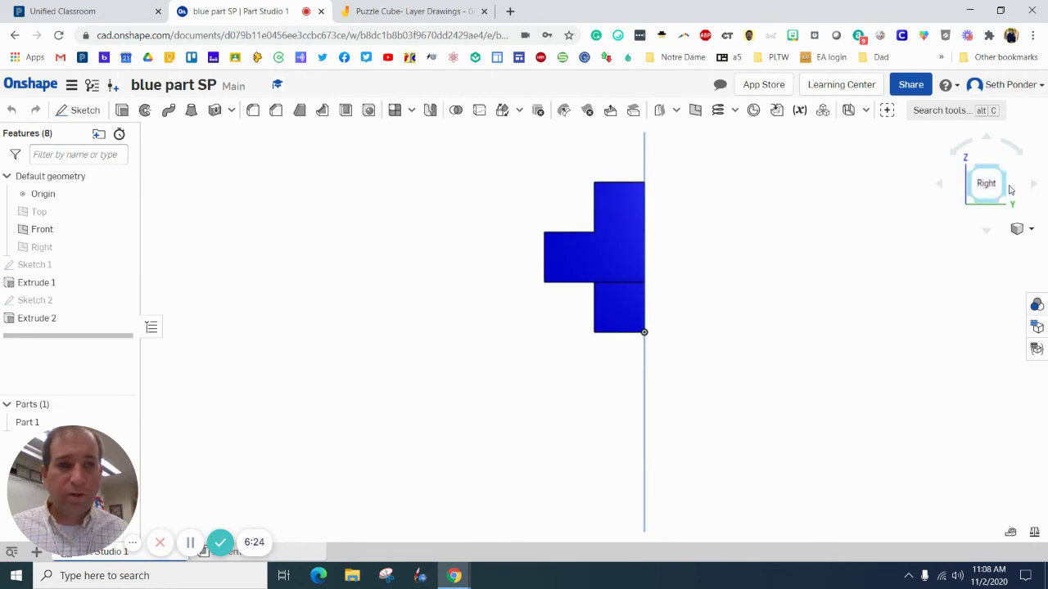
left_click(995, 185)
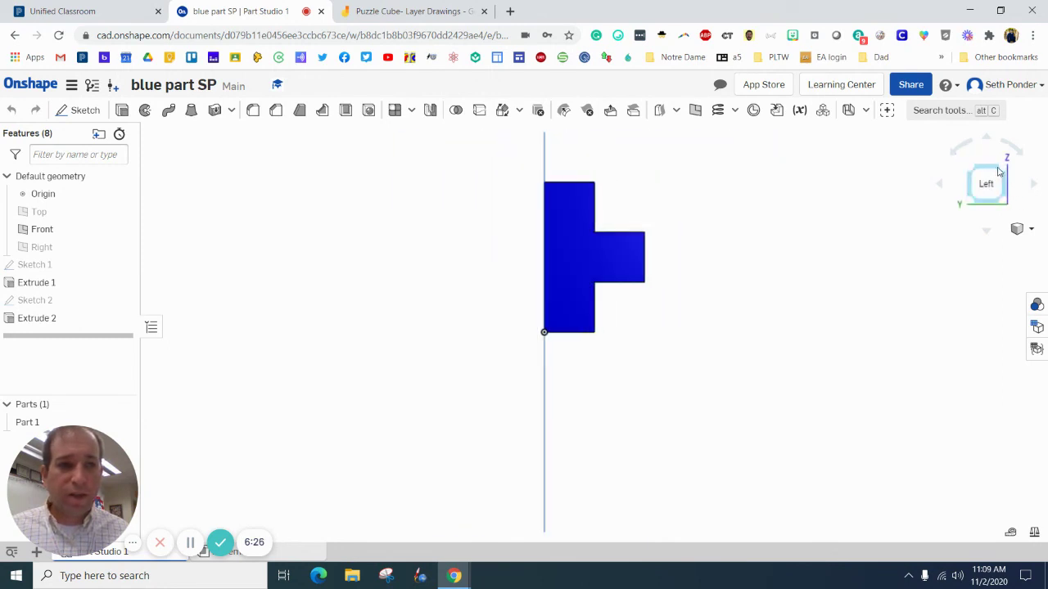
left_click(998, 172)
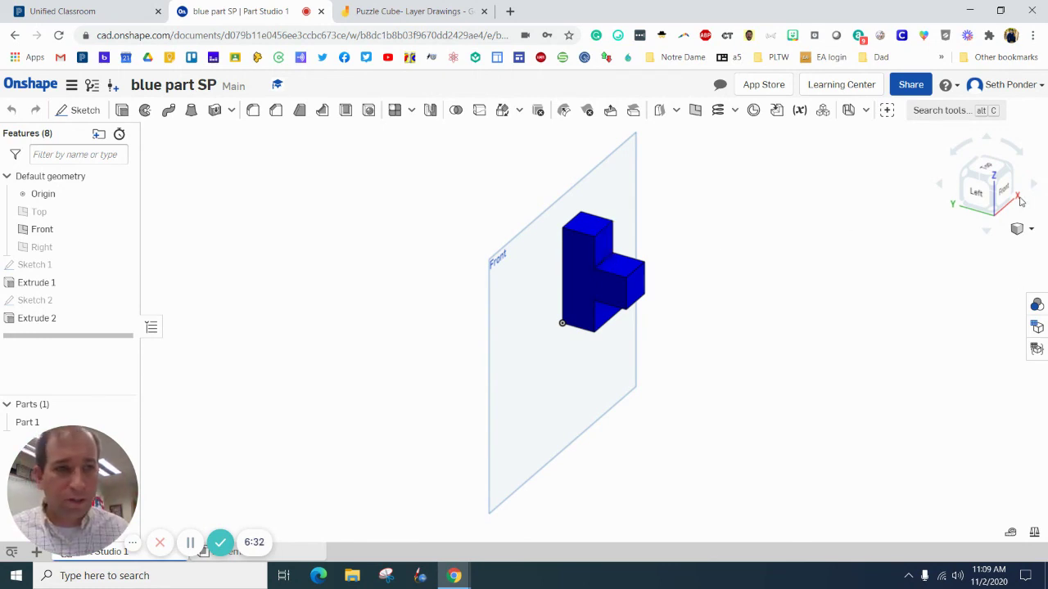
left_click(1028, 230)
left_click(956, 243)
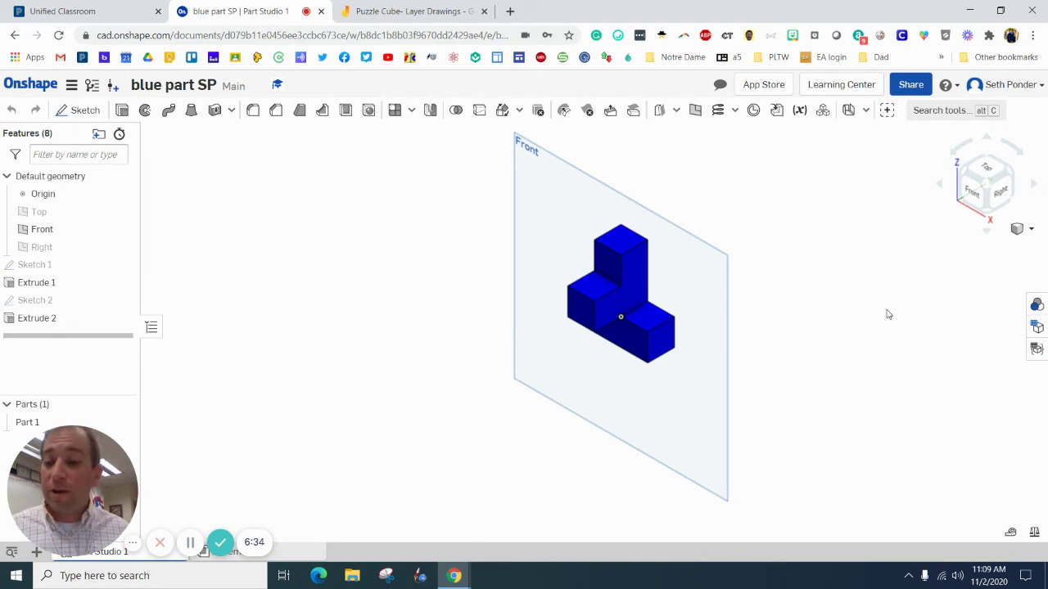